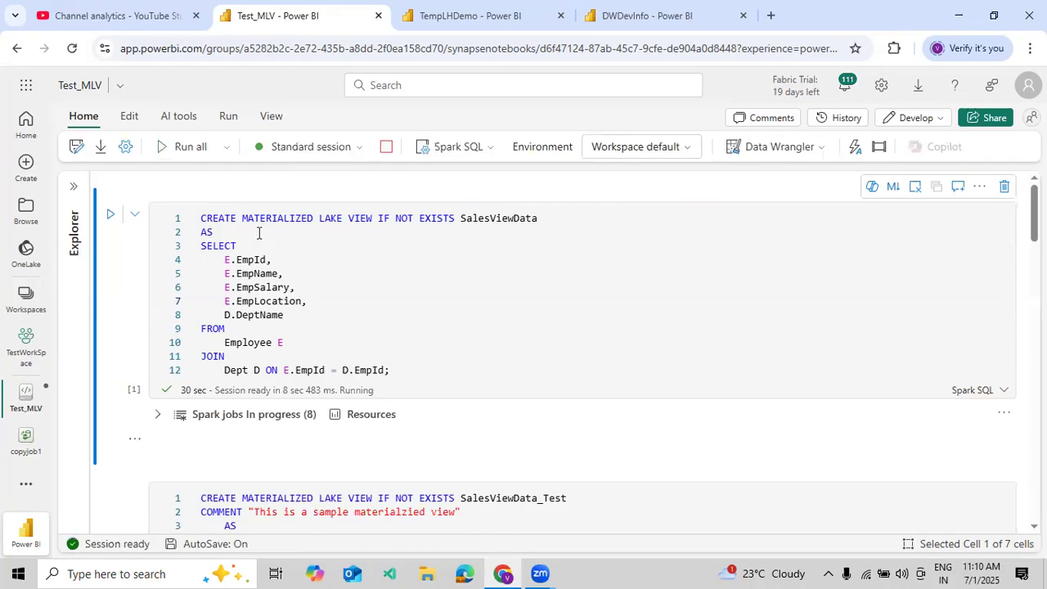
- Review the result table of the SalesViewData creation cell with the metric_value column widened
scroll(265, 259, down, 3)
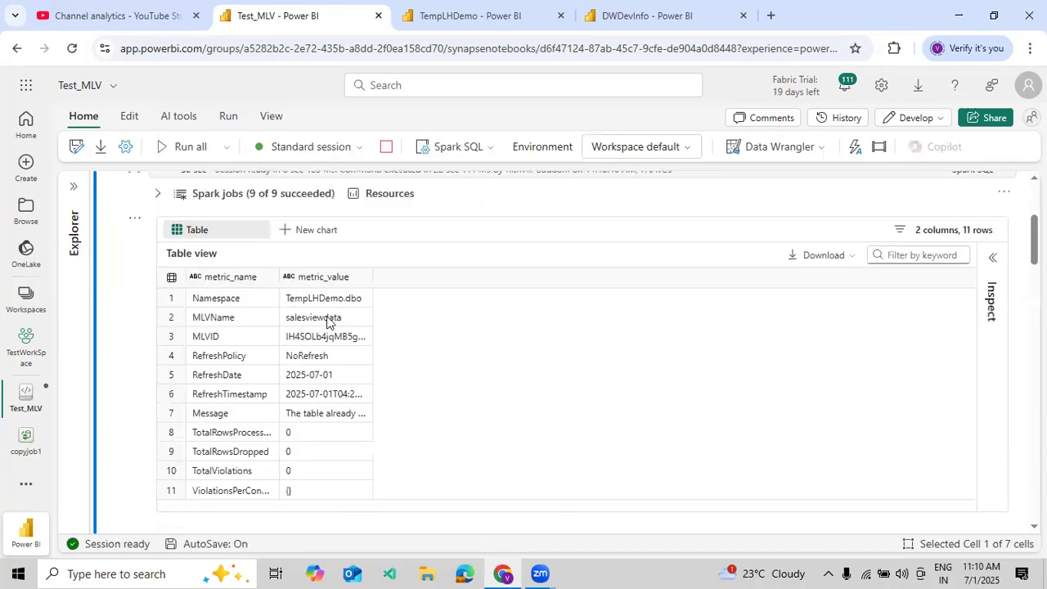
drag(374, 267, 463, 277)
- Run the cell that creates the SalesViewData_Test materialized lake view with a comment and review its result table
scroll(396, 244, down, 5)
click(373, 249)
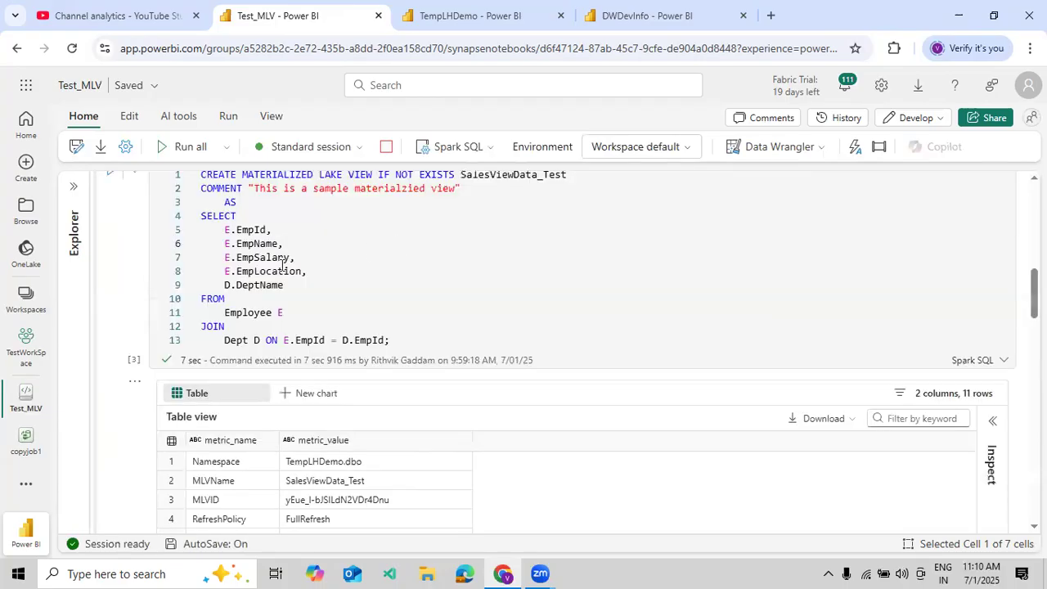
click(110, 249)
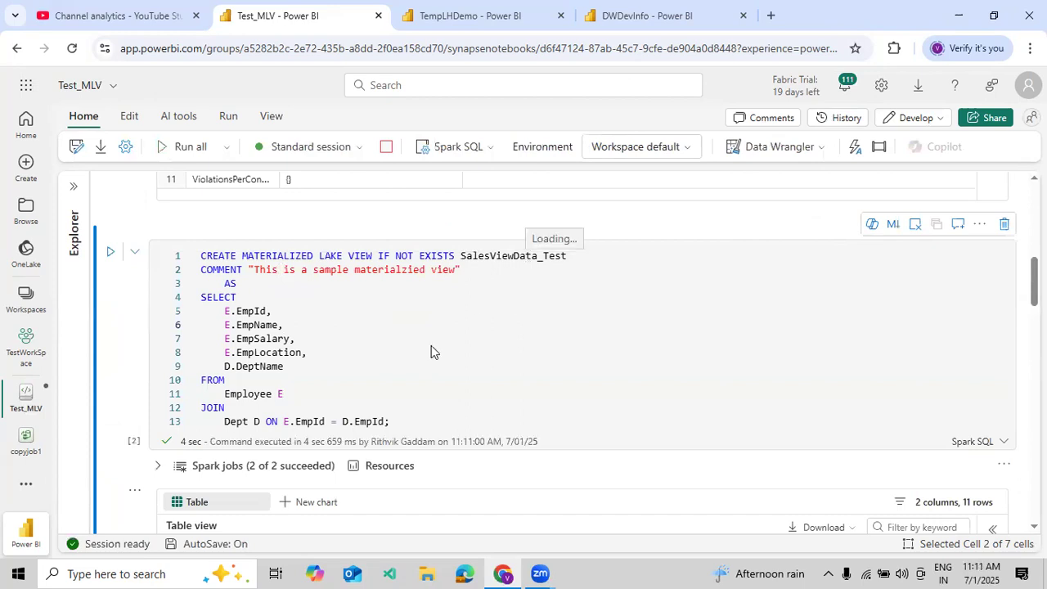
scroll(433, 351, down, 2)
scroll(369, 275, down, 2)
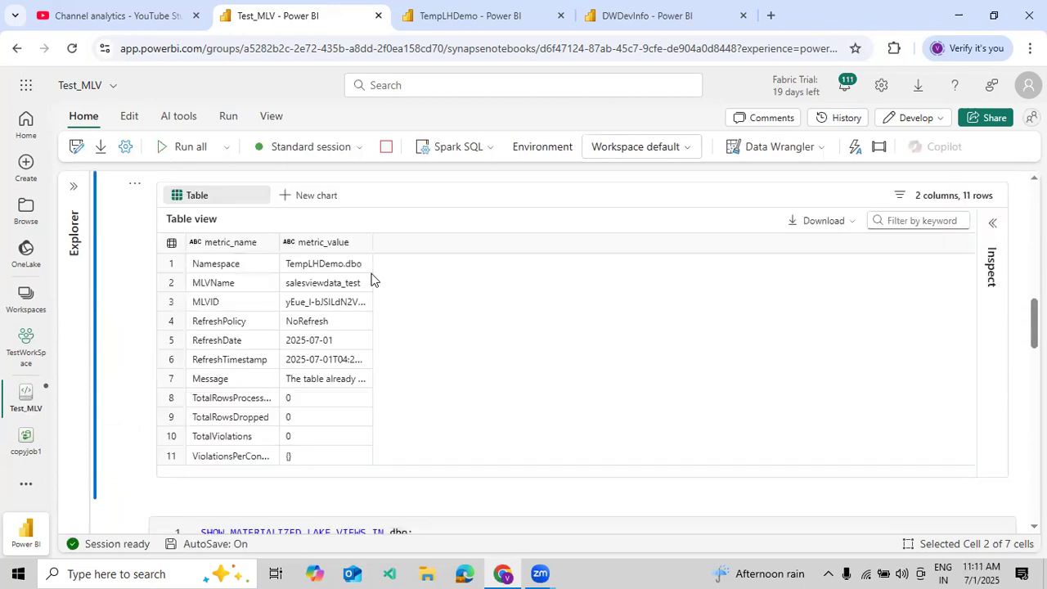
- Run SHOW MATERIALIZED LAKE VIEWS IN dbo and widen the namespace and name columns of its result
scroll(346, 297, down, 3)
click(337, 299)
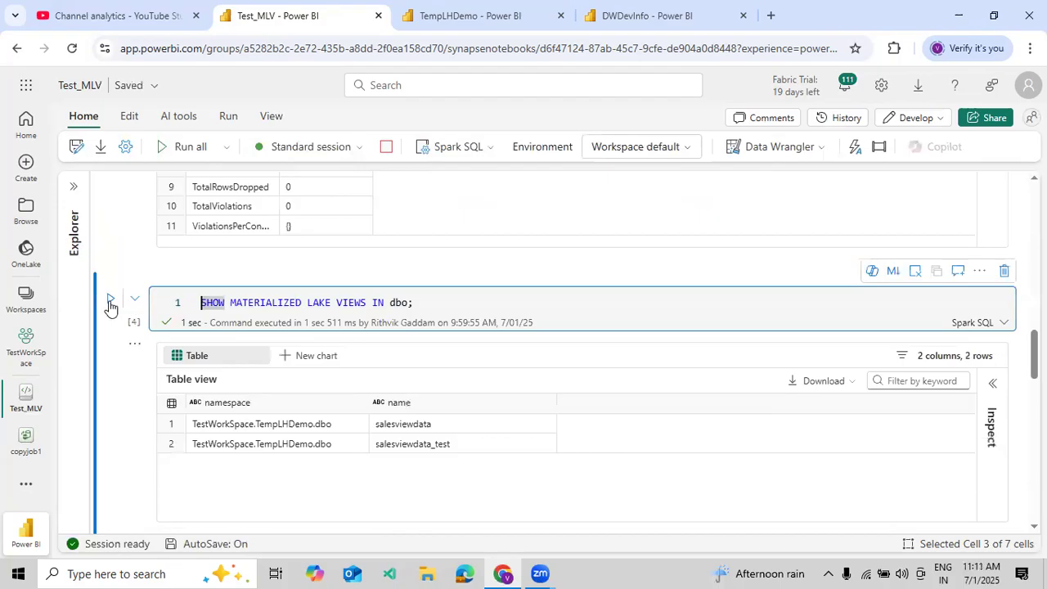
key(ctrl+Return)
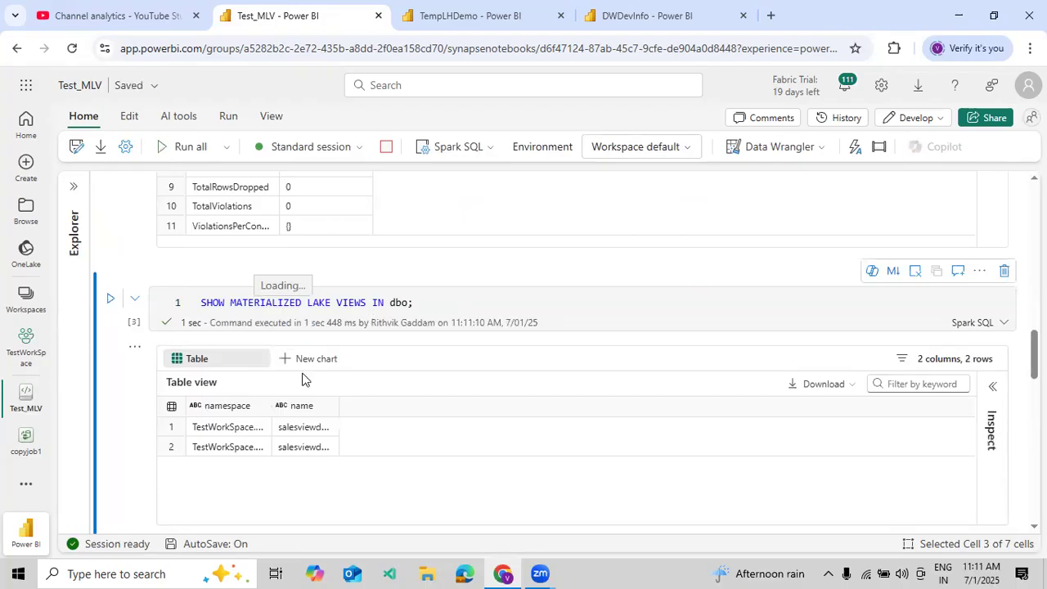
drag(270, 405, 384, 405)
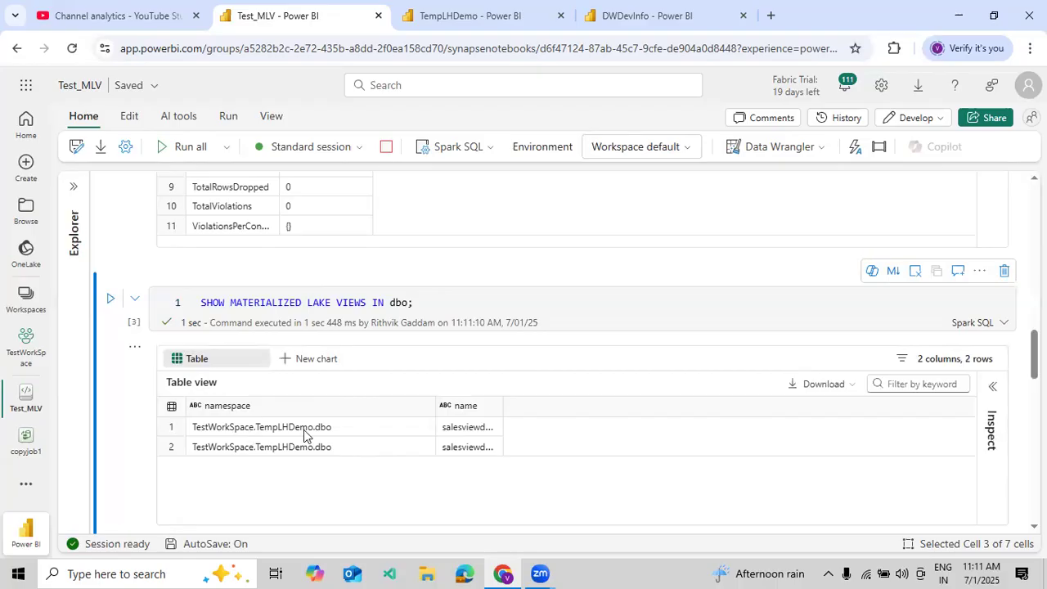
drag(502, 404, 572, 407)
- Run the SHOW CREATE MATERIALIZED LAKE VIEW statement for SalesViewData_Test
scroll(348, 365, down, 2)
scroll(276, 334, down, 1)
click(273, 335)
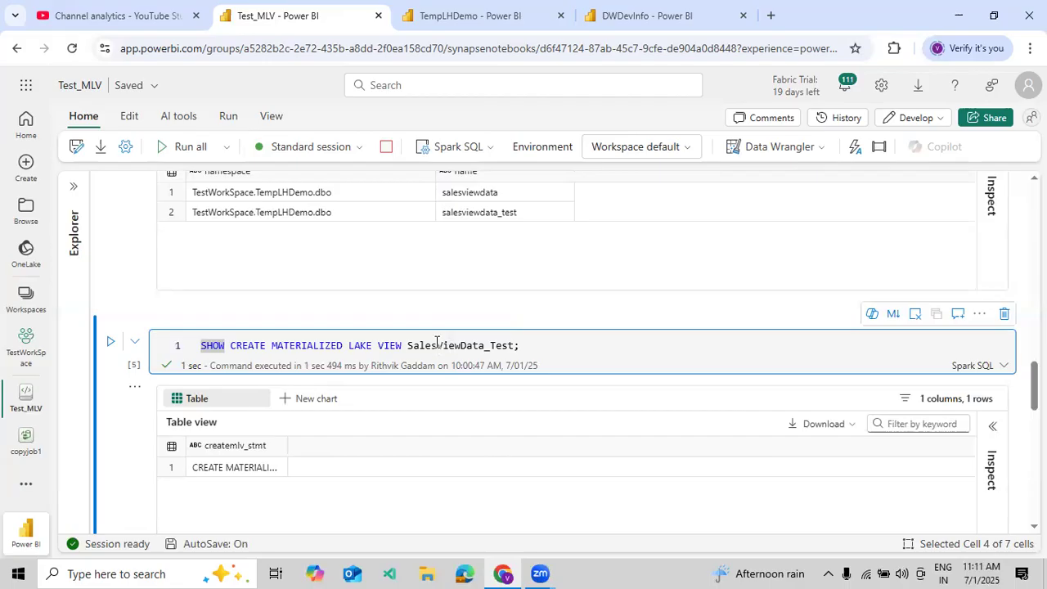
click(437, 345)
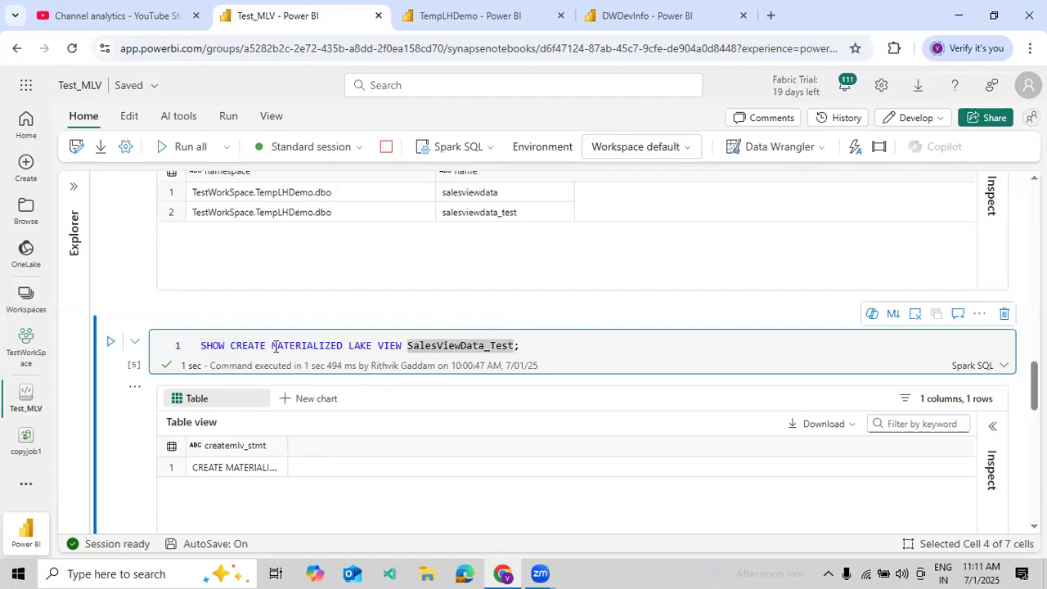
double_click(437, 345)
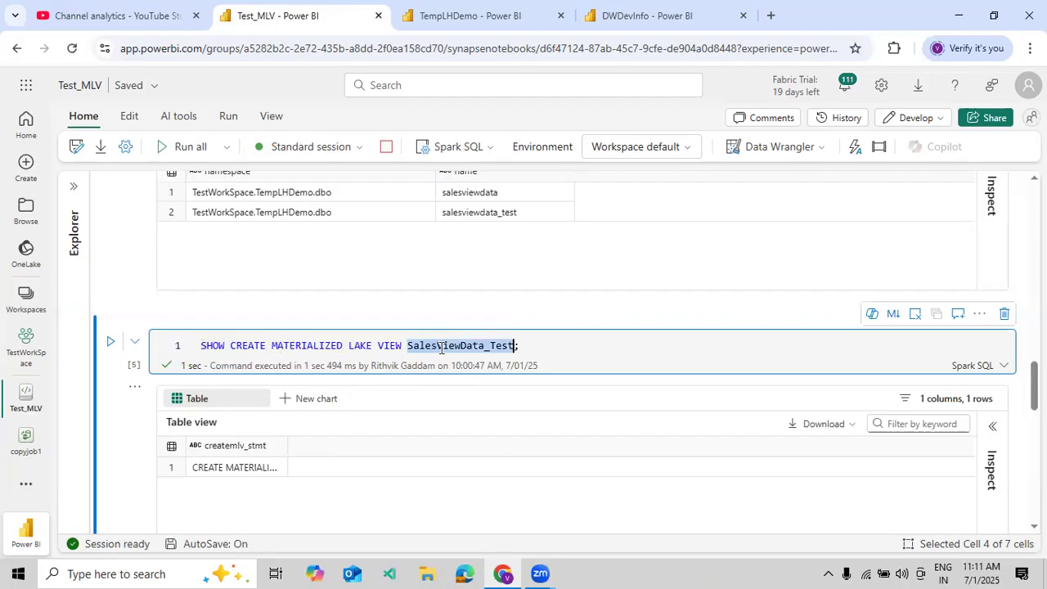
click(110, 343)
click(110, 343)
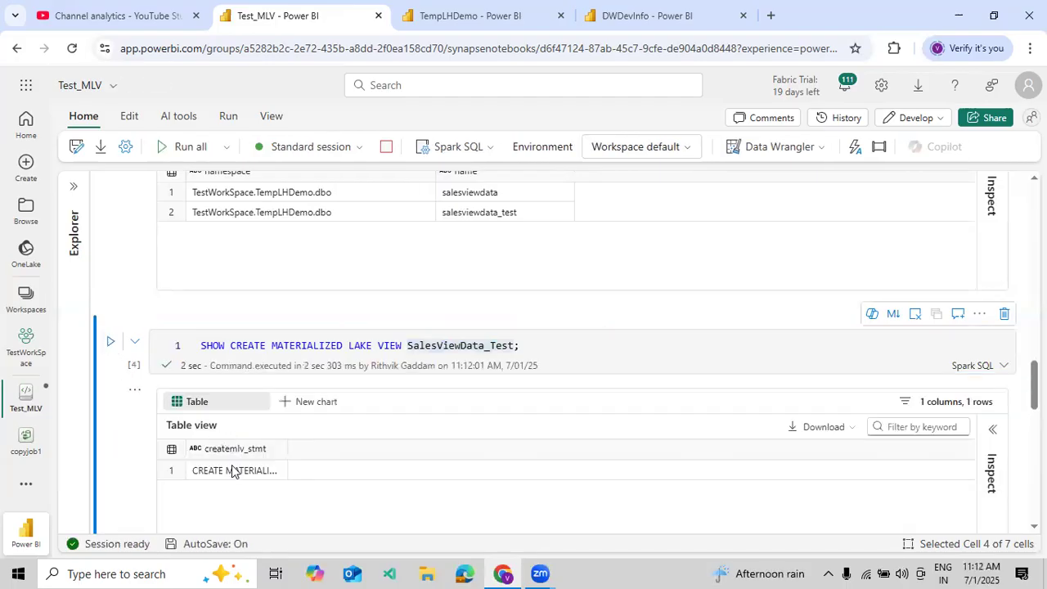
- Inspect the full createmlv_stmt text, including its table properties and SELECT query, and close the details
click(234, 471)
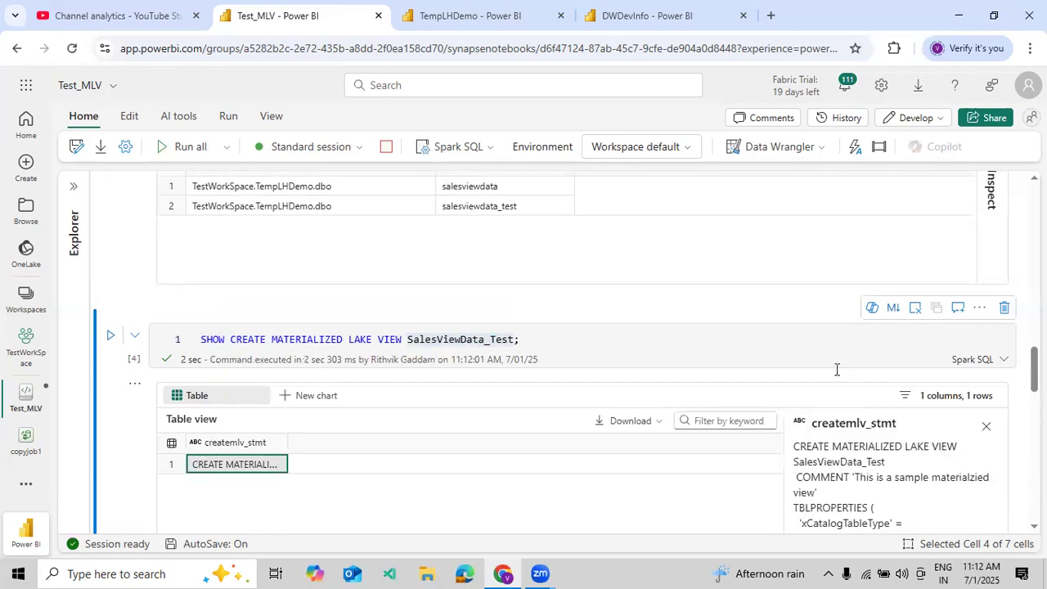
scroll(853, 377, down, 2)
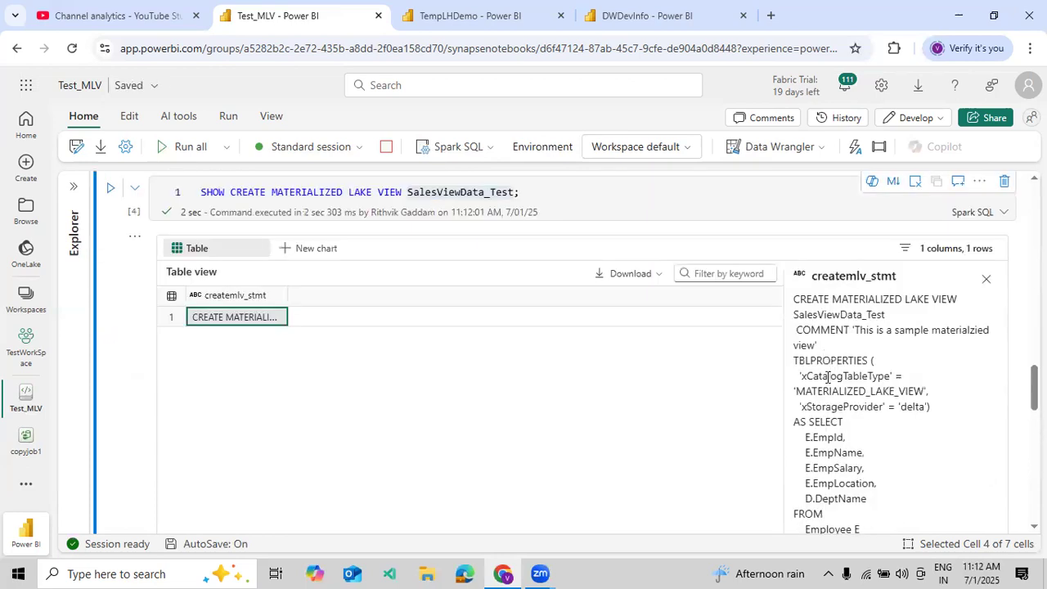
scroll(843, 377, down, 1)
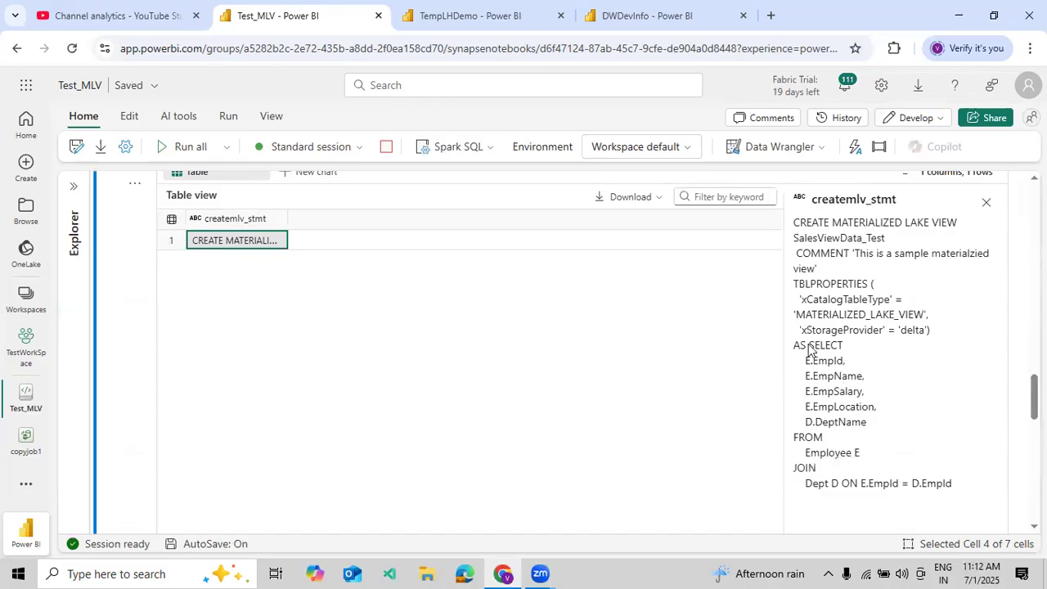
drag(808, 344, 933, 477)
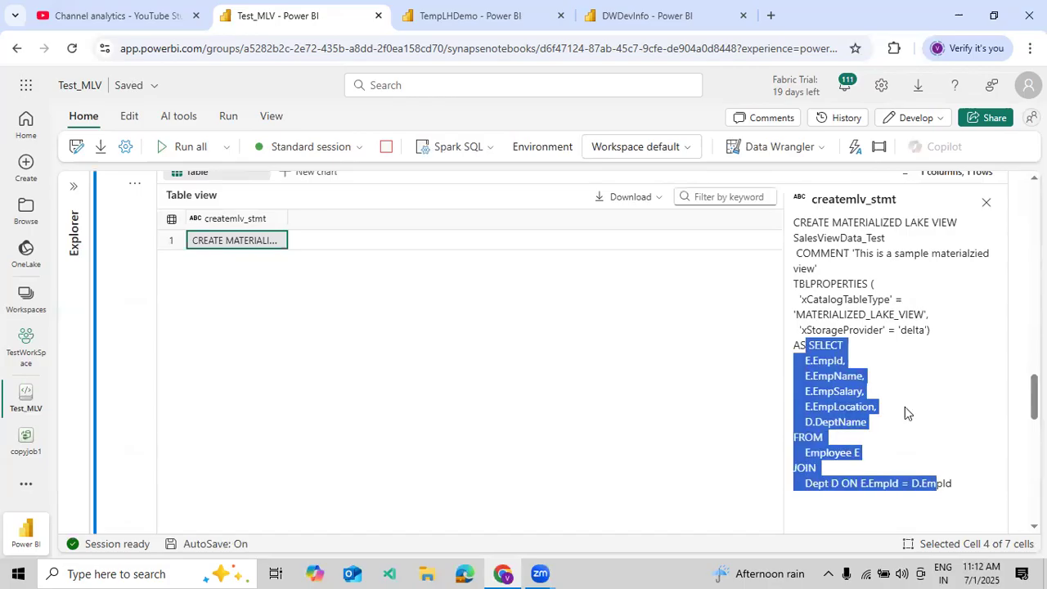
drag(822, 284, 852, 349)
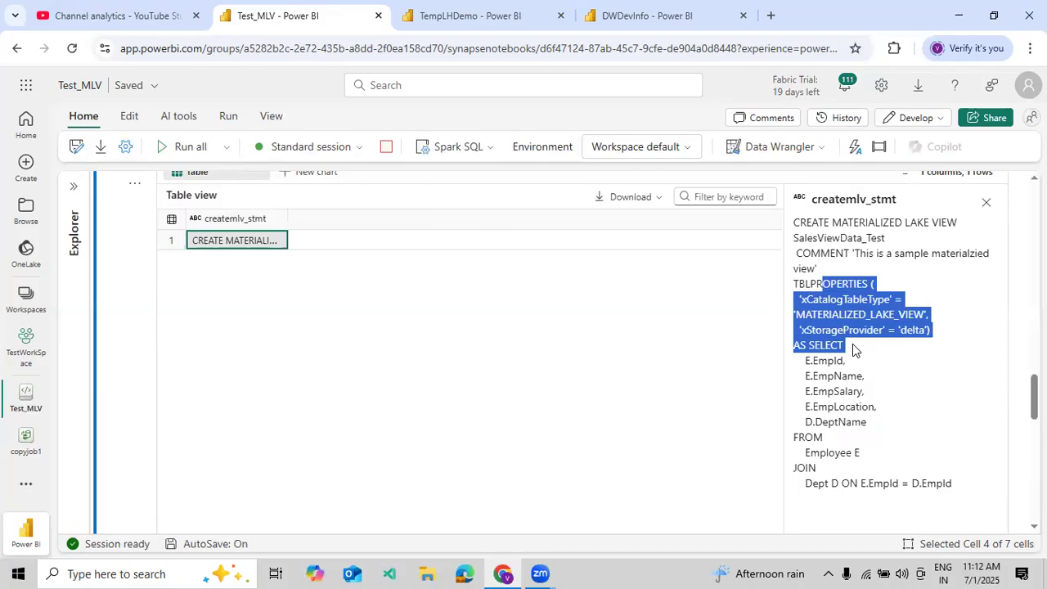
scroll(935, 313, up, 2)
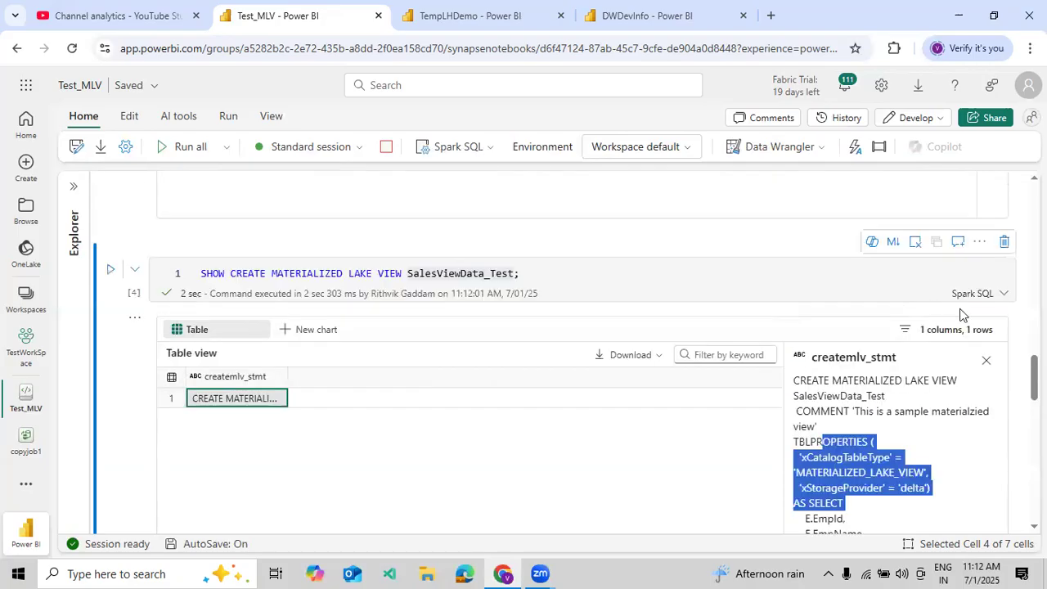
click(986, 362)
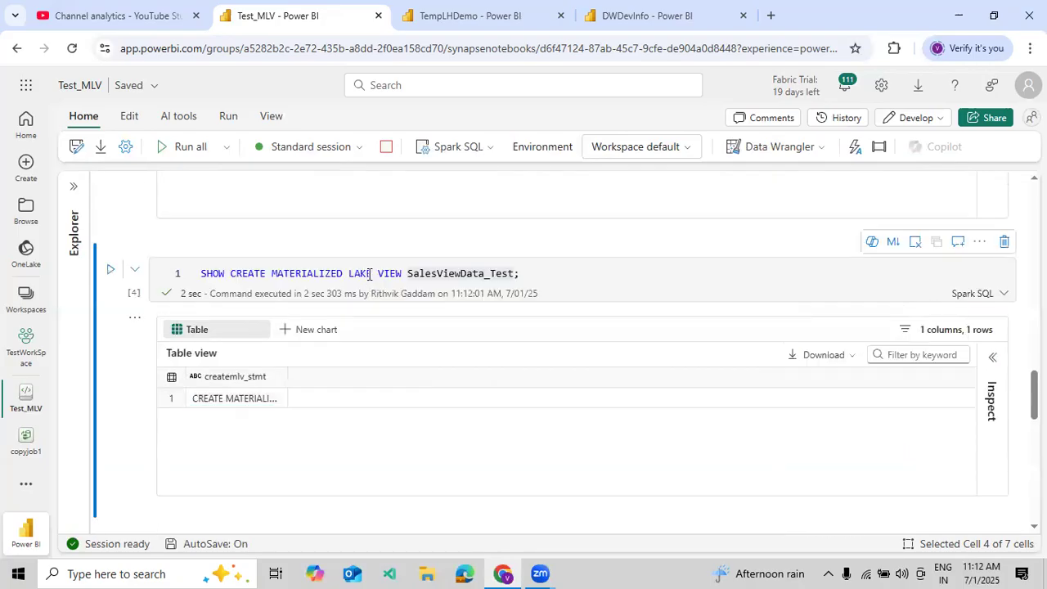
- Run the ALTER MATERIALIZED LAKE VIEW statement that renames SalesViewData_Test to TestLakeView
scroll(369, 274, up, 1)
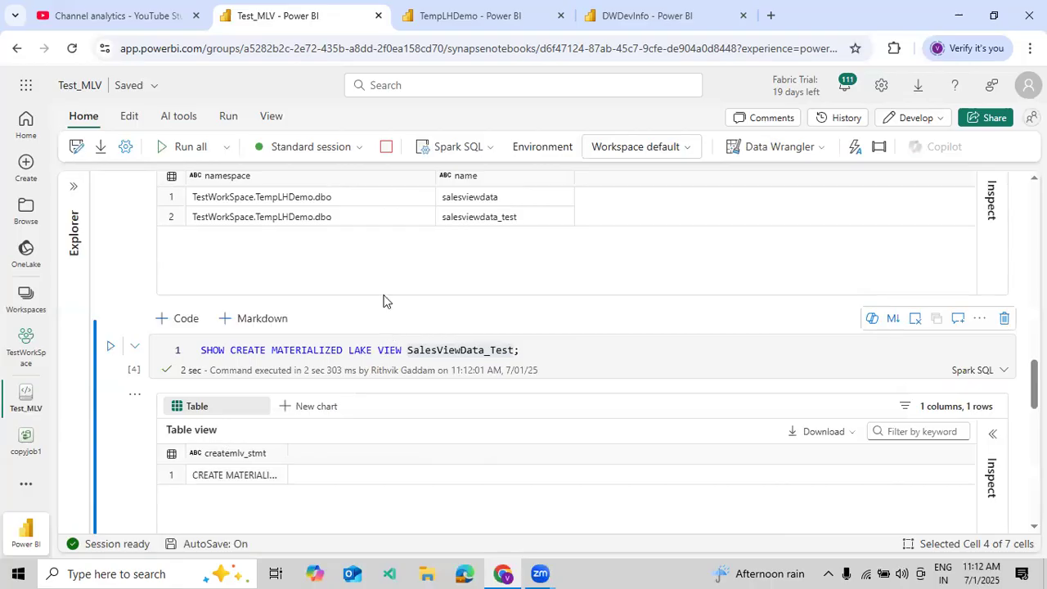
scroll(385, 299, up, 2)
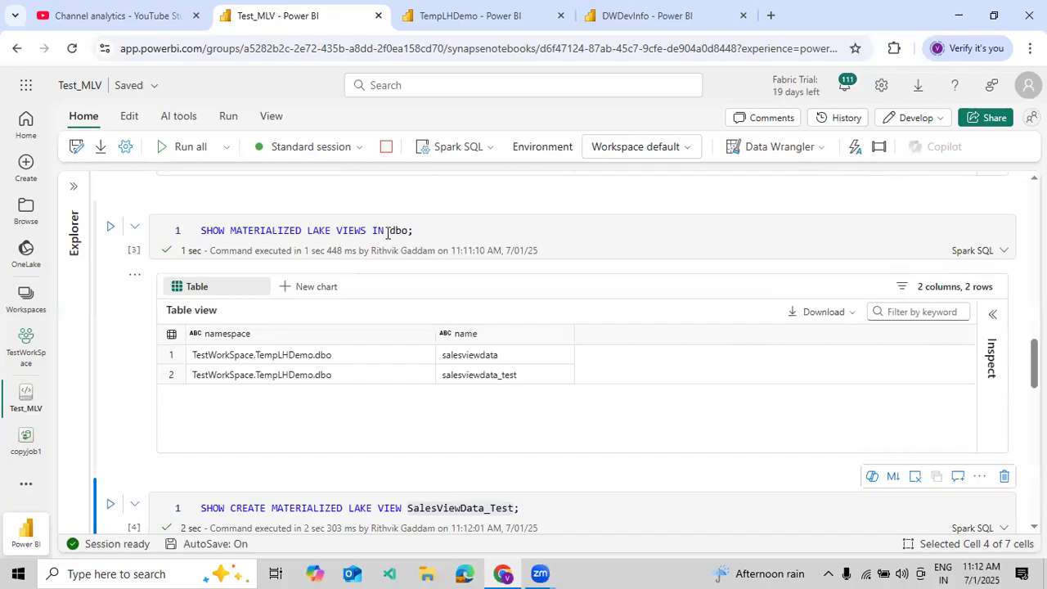
click(388, 233)
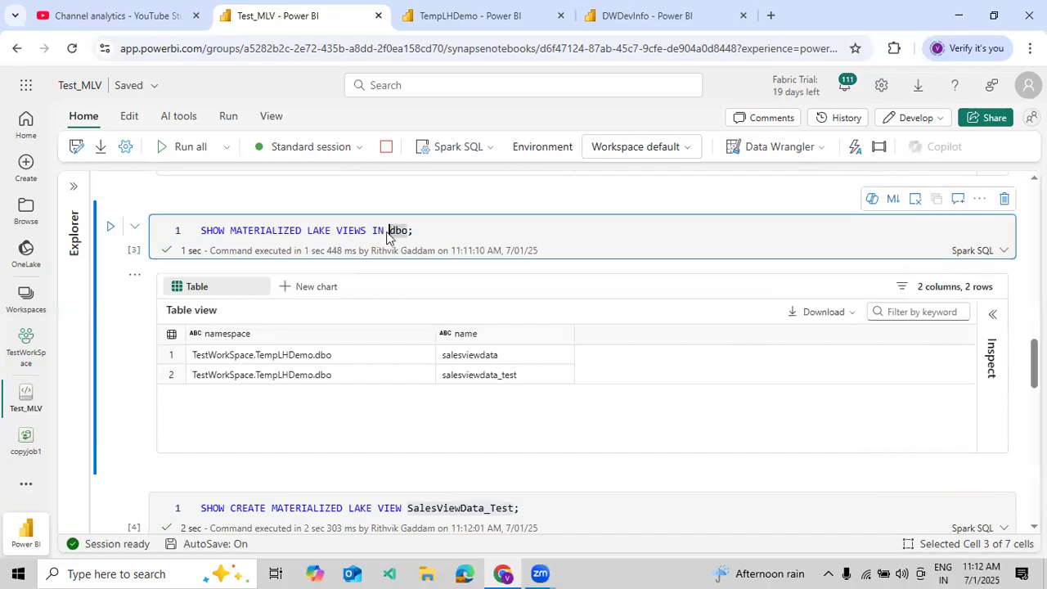
scroll(387, 237, down, 5)
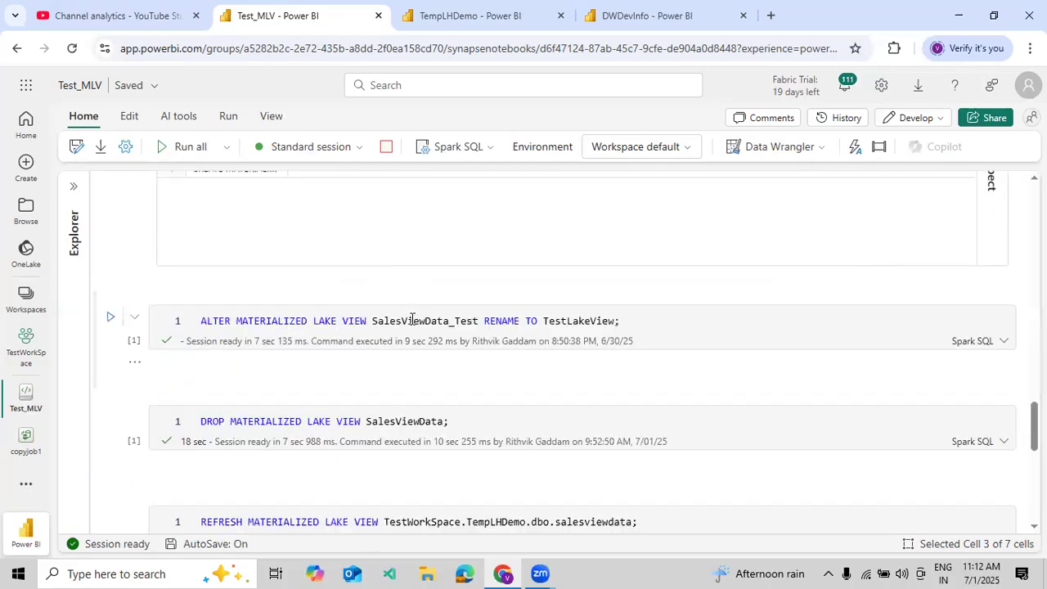
double_click(413, 320)
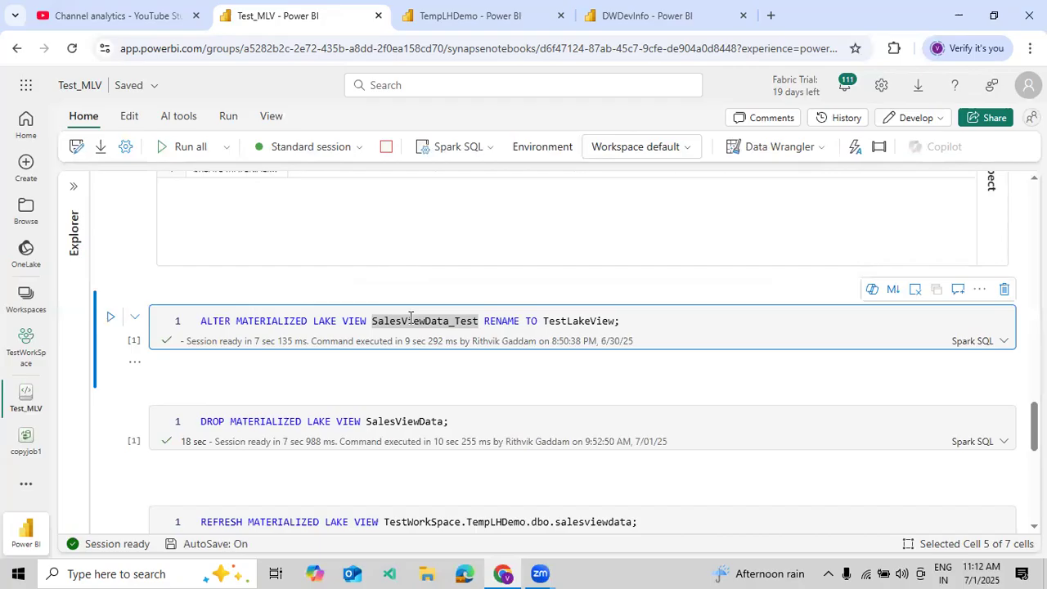
click(552, 324)
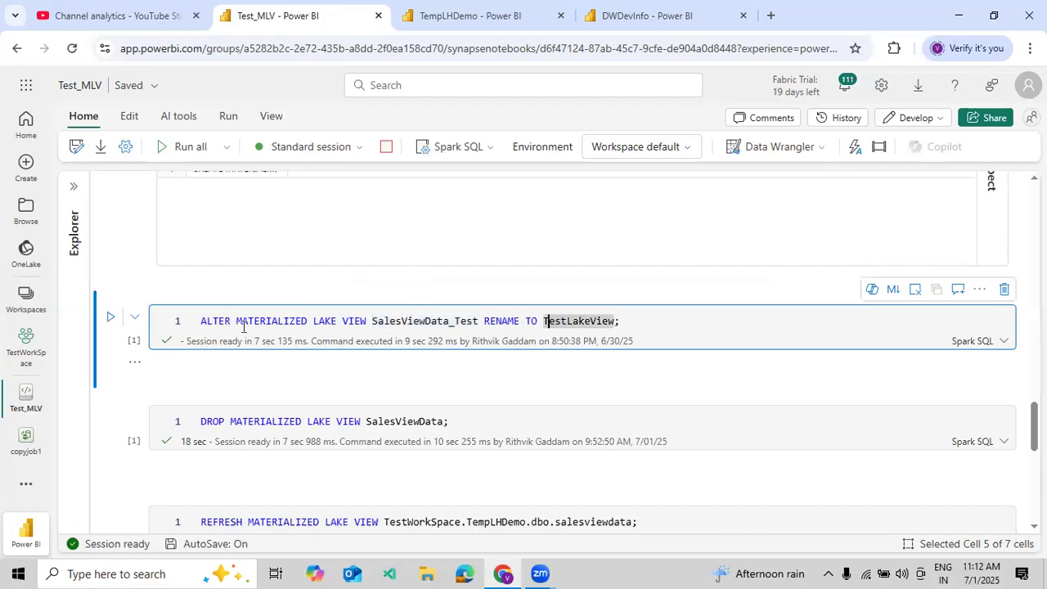
click(113, 319)
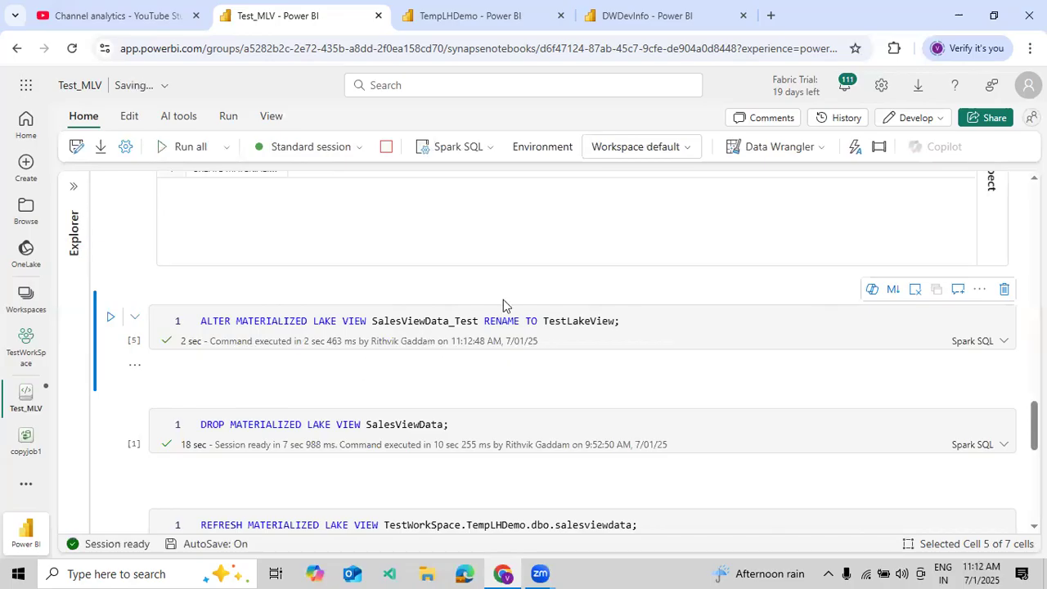
- Rerun SHOW MATERIALIZED LAKE VIEWS IN dbo to check the rename, widening the name column of its result
scroll(503, 301, up, 3)
scroll(385, 301, up, 5)
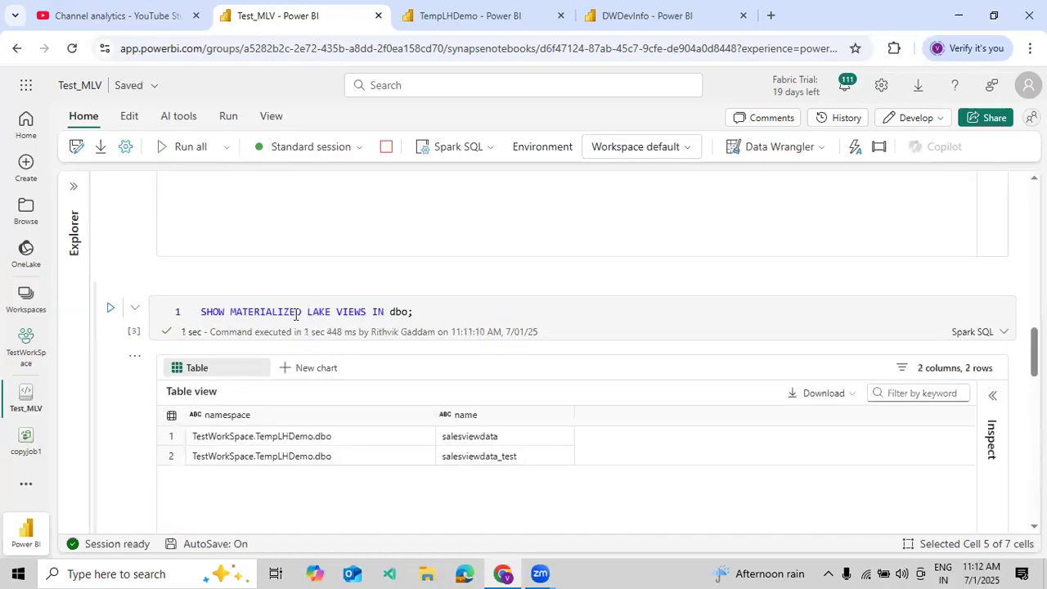
click(423, 400)
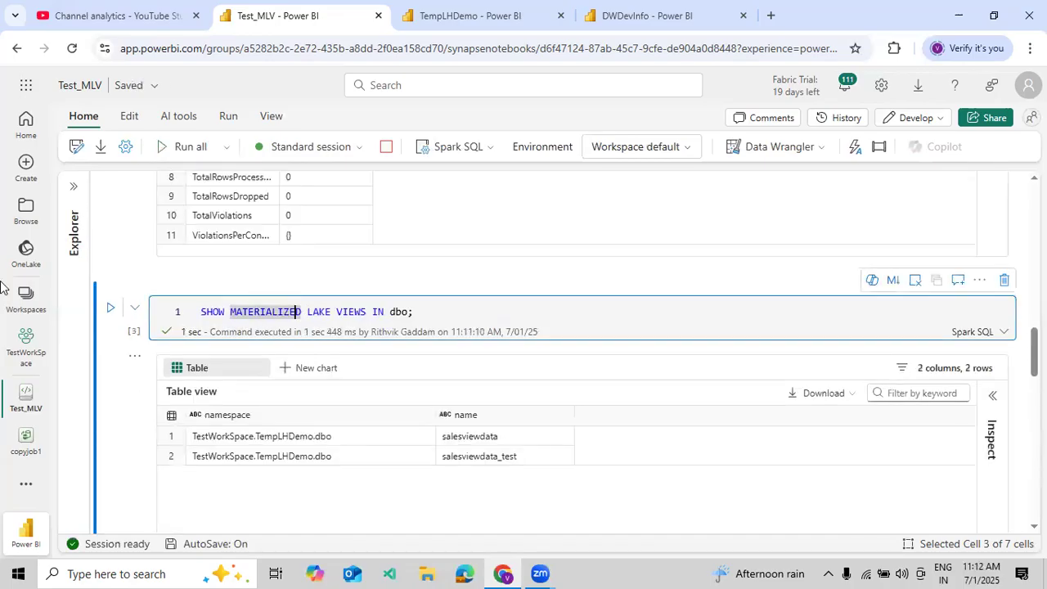
click(114, 308)
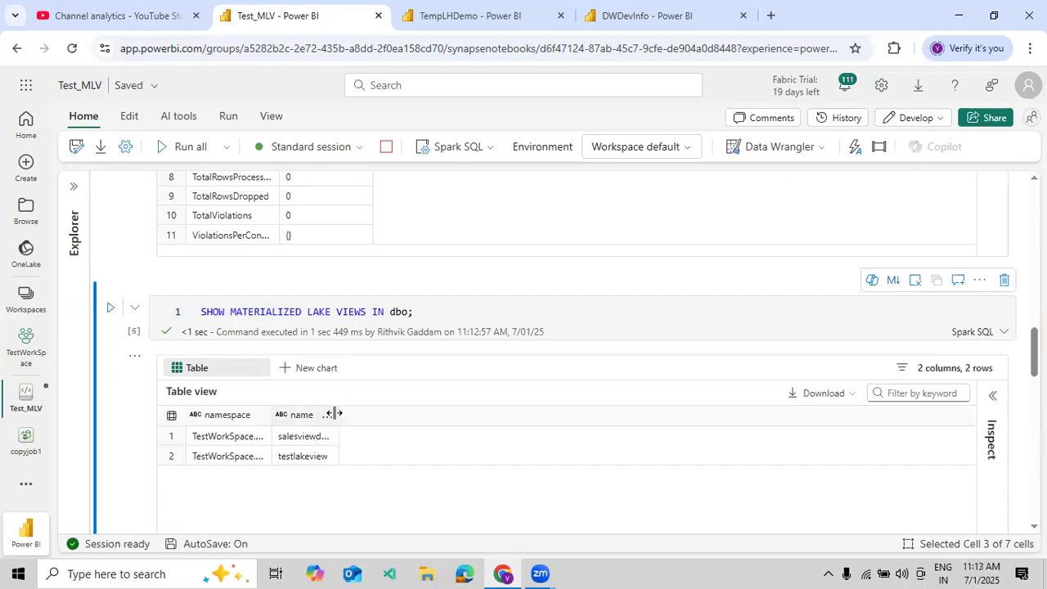
double_click(338, 415)
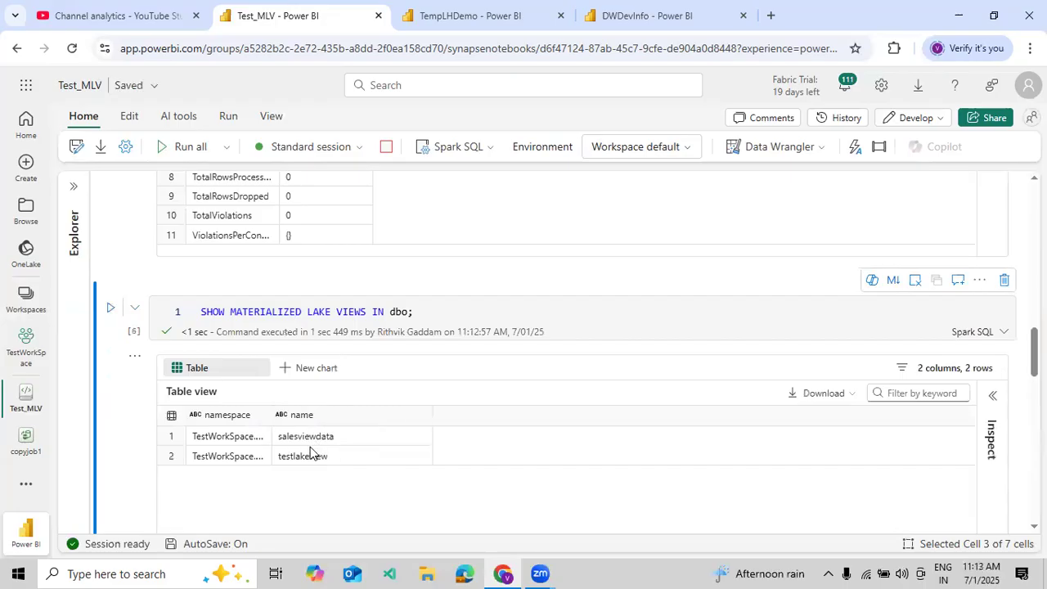
- Run the DROP MATERIALIZED LAKE VIEW statement for SalesViewData
scroll(294, 395, down, 2)
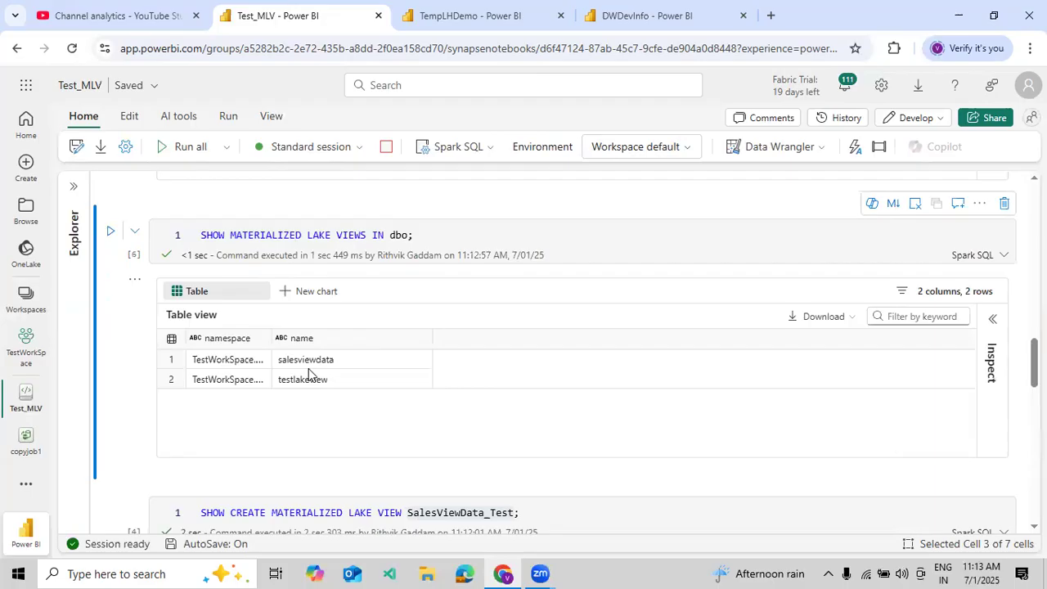
scroll(309, 374, down, 10)
scroll(308, 371, down, 4)
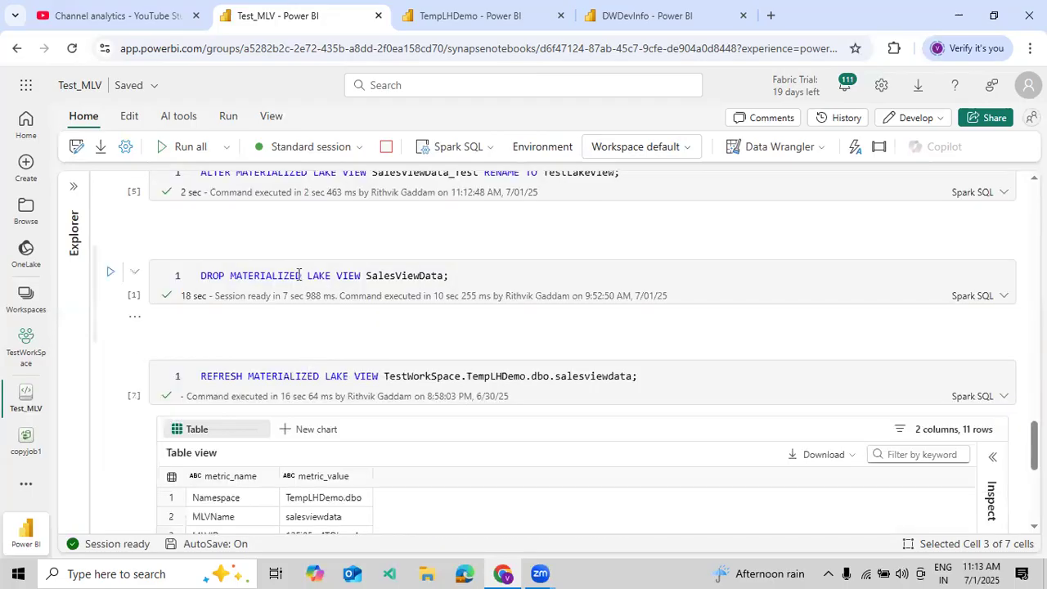
double_click(232, 275)
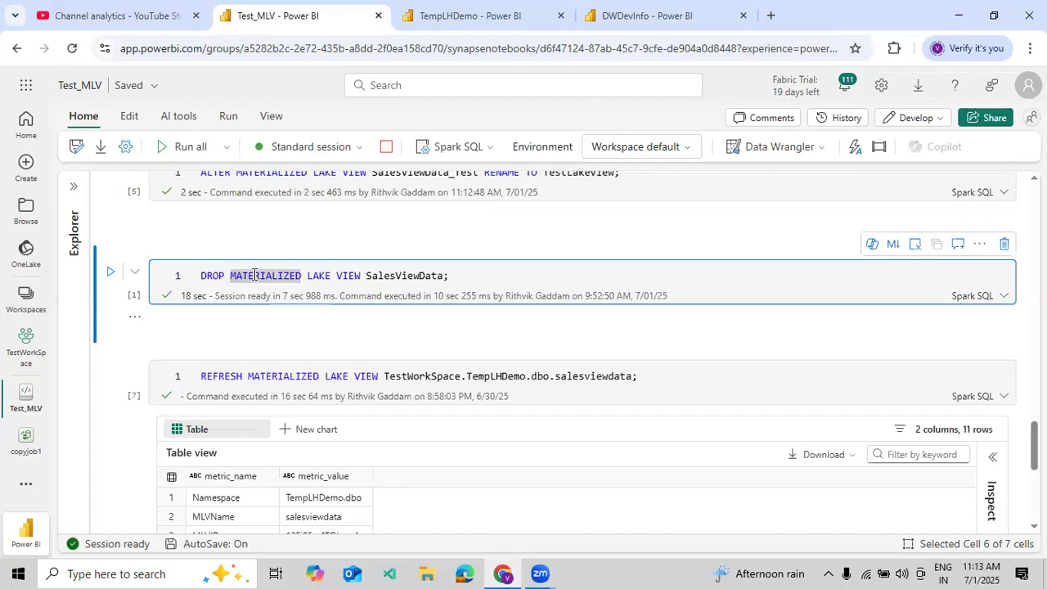
click(113, 273)
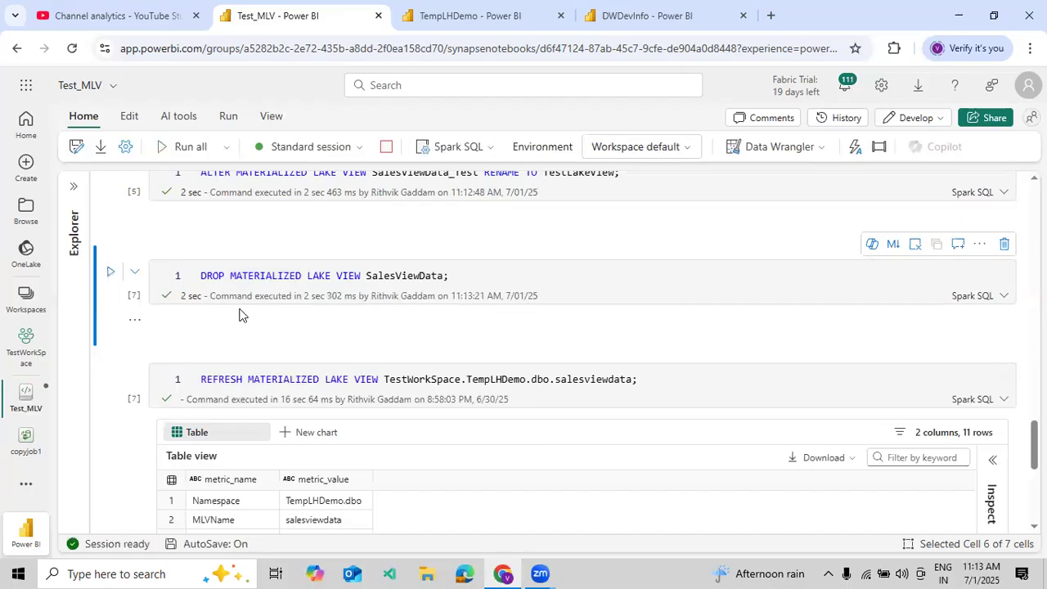
- List the materialized lake views in dbo again to check the drop of SalesViewData
scroll(239, 312, up, 5)
scroll(158, 282, up, 2)
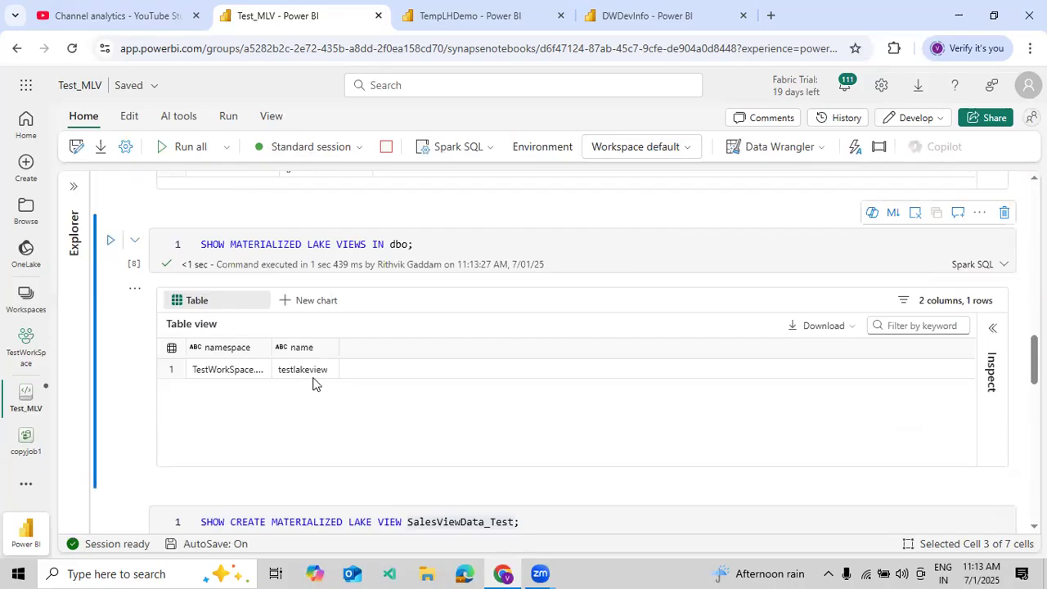
scroll(312, 383, down, 5)
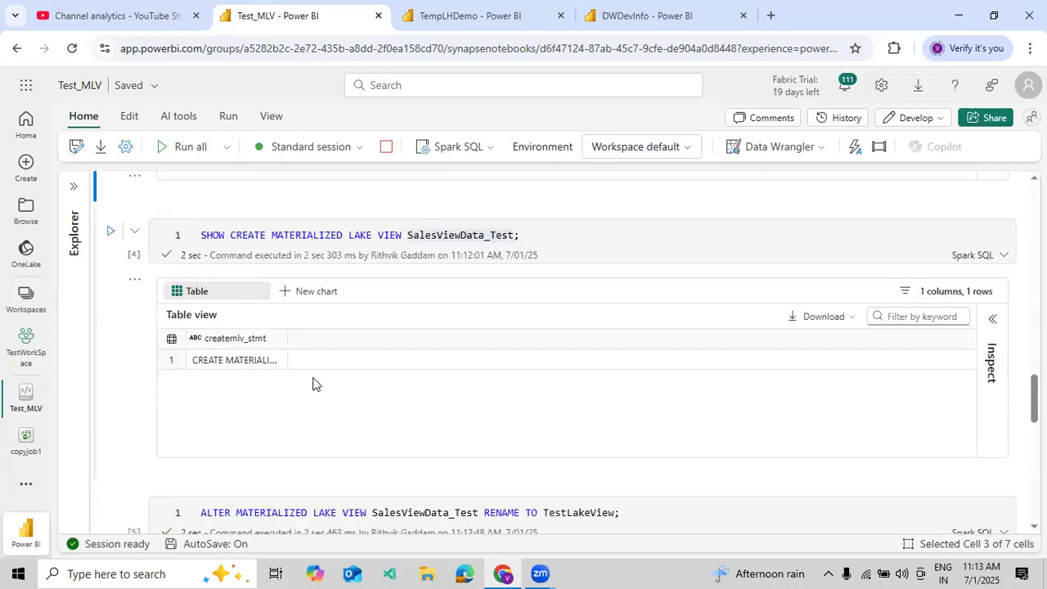
- Recreate the SalesViewData materialized lake view by rerunning its CREATE MATERIALIZED LAKE VIEW IF NOT EXISTS statement
scroll(312, 383, down, 5)
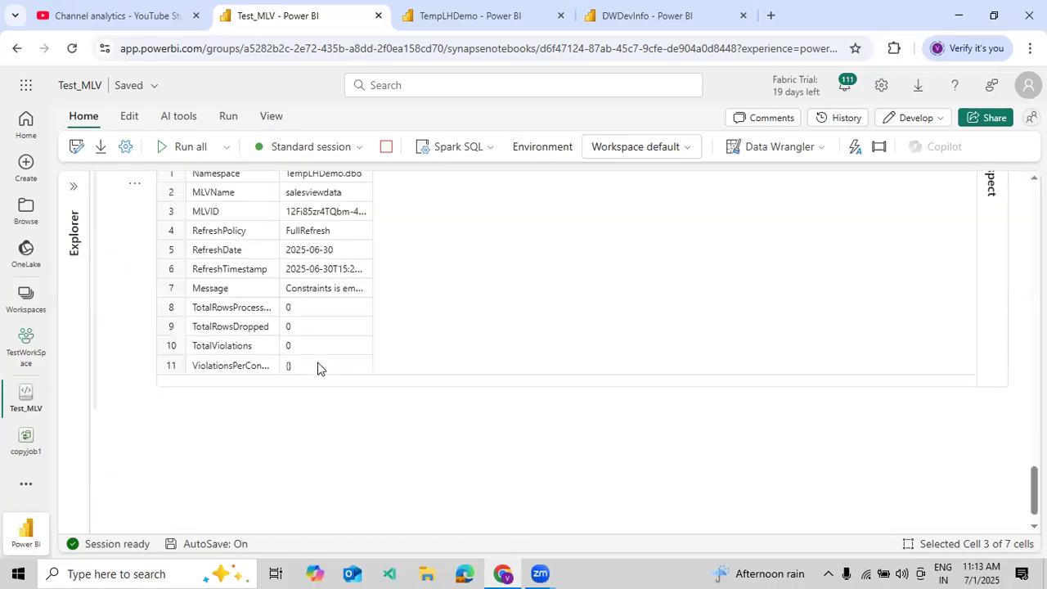
scroll(319, 366, up, 3)
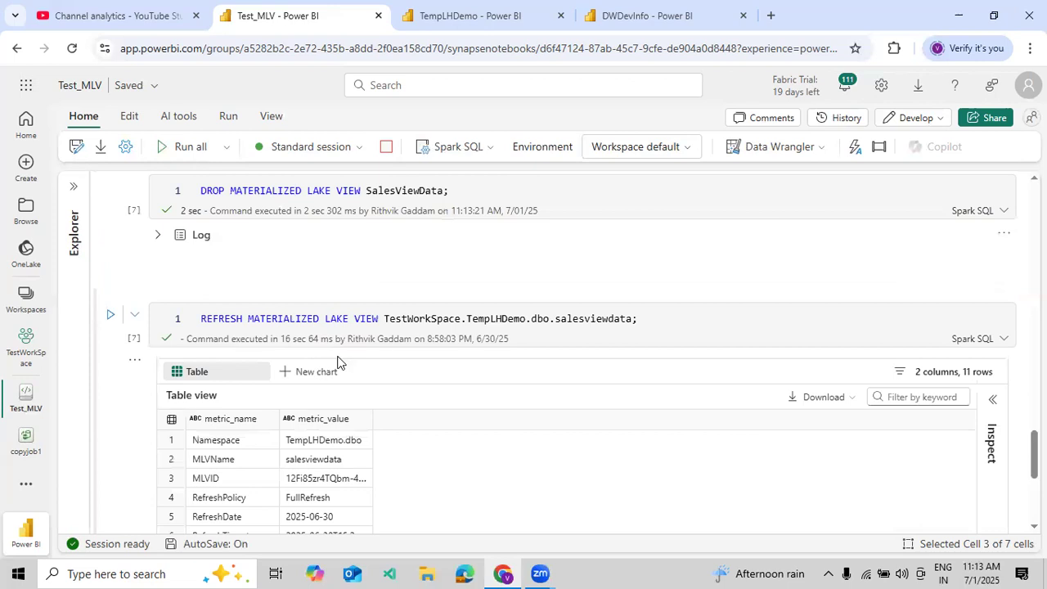
double_click(577, 318)
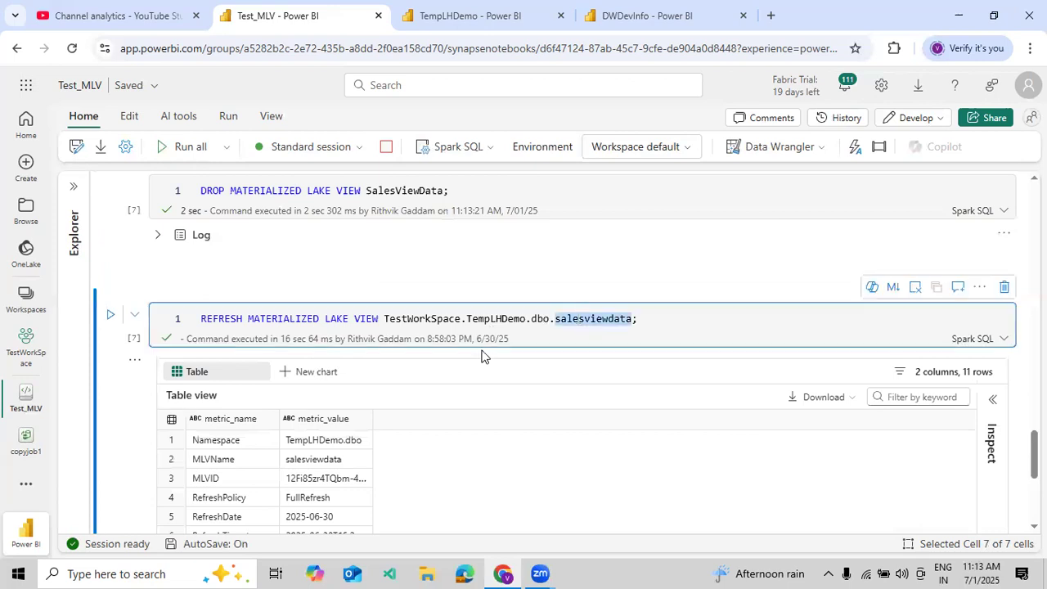
scroll(450, 357, up, 5)
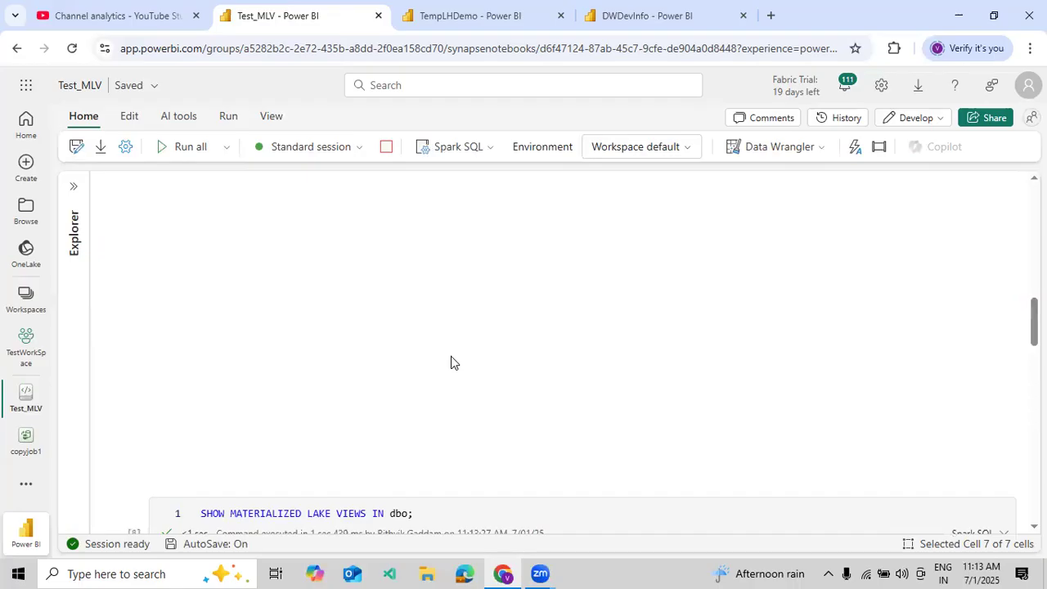
scroll(450, 362, up, 5)
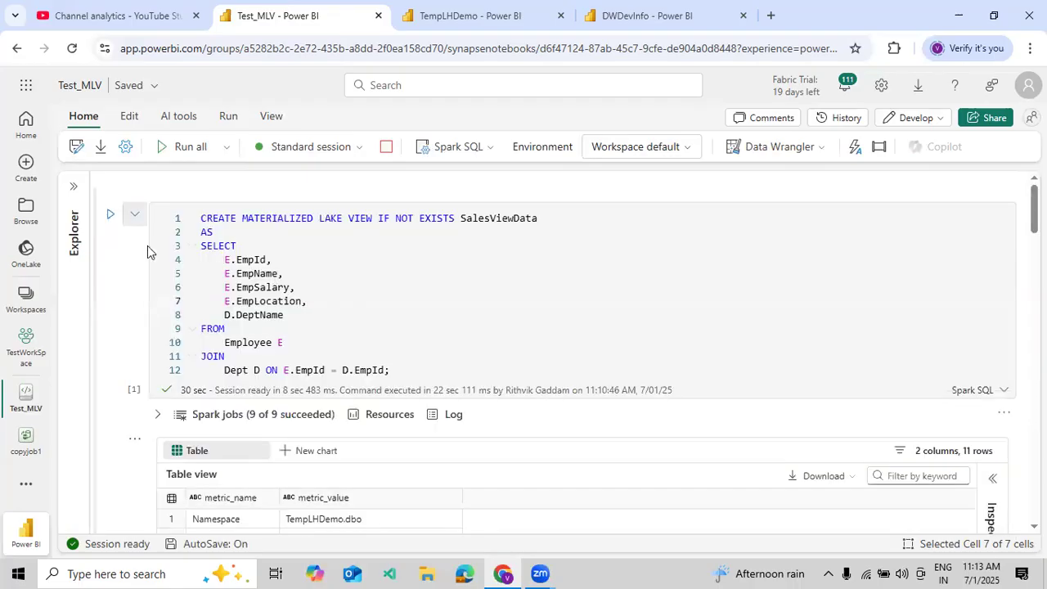
click(206, 260)
key(ctrl+Return)
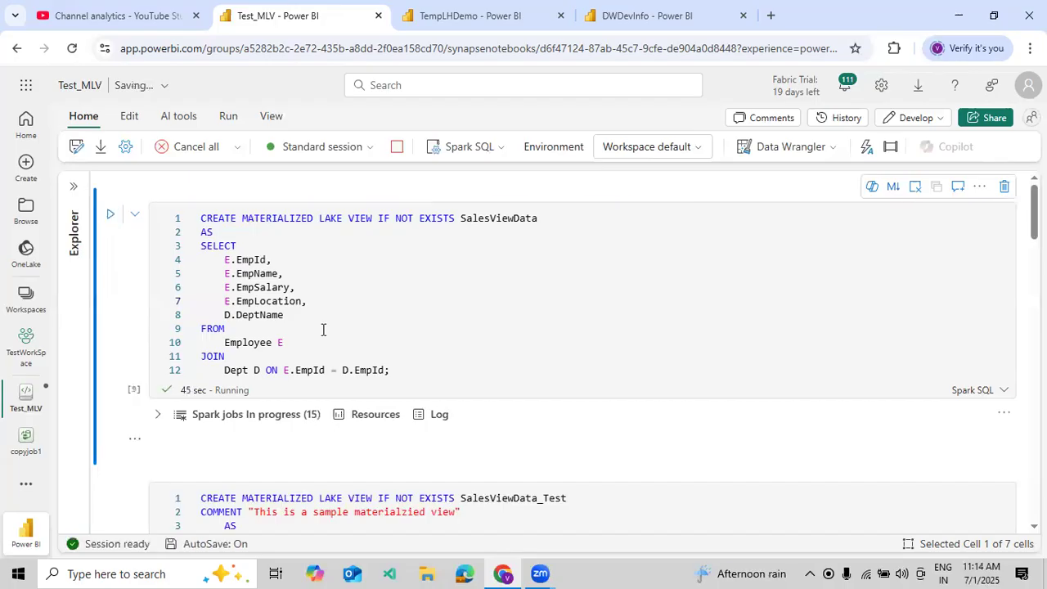
- Rerun SHOW MATERIALIZED LAKE VIEWS IN dbo to check that SalesViewData is listed again
scroll(351, 319, down, 4)
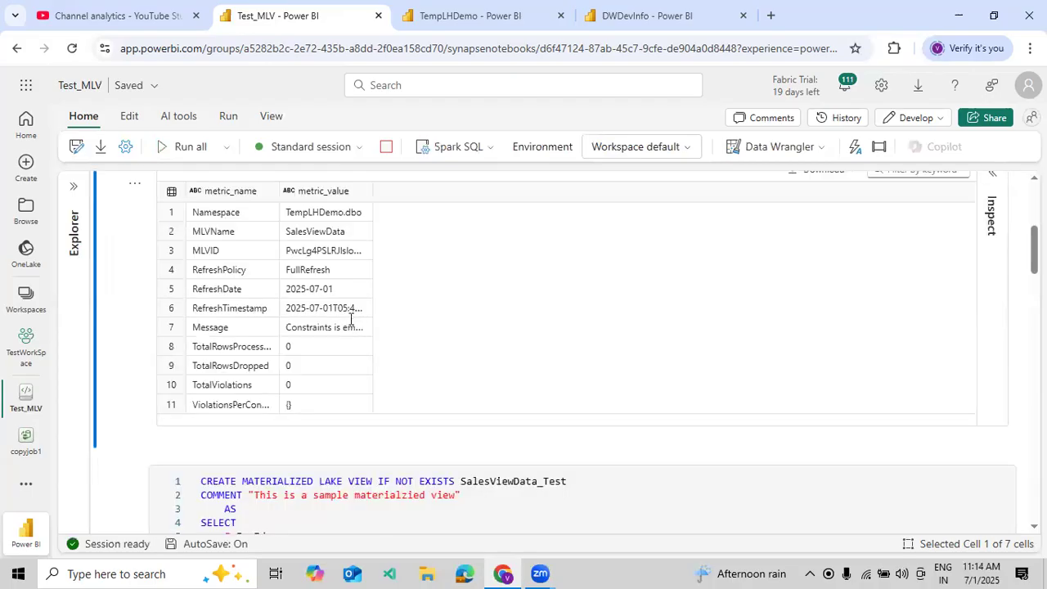
scroll(352, 319, down, 4)
scroll(218, 277, down, 4)
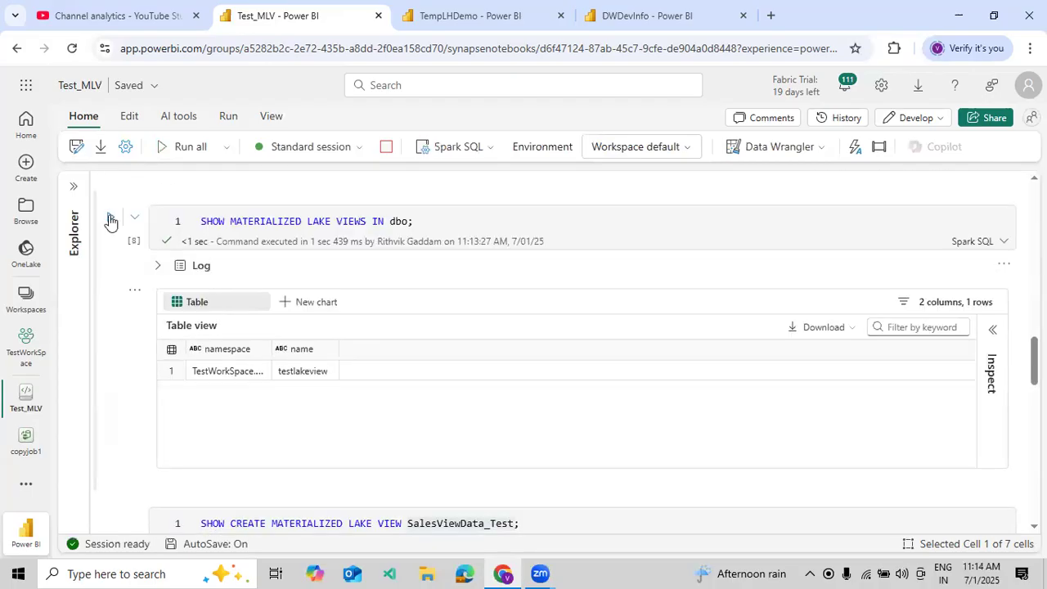
click(111, 215)
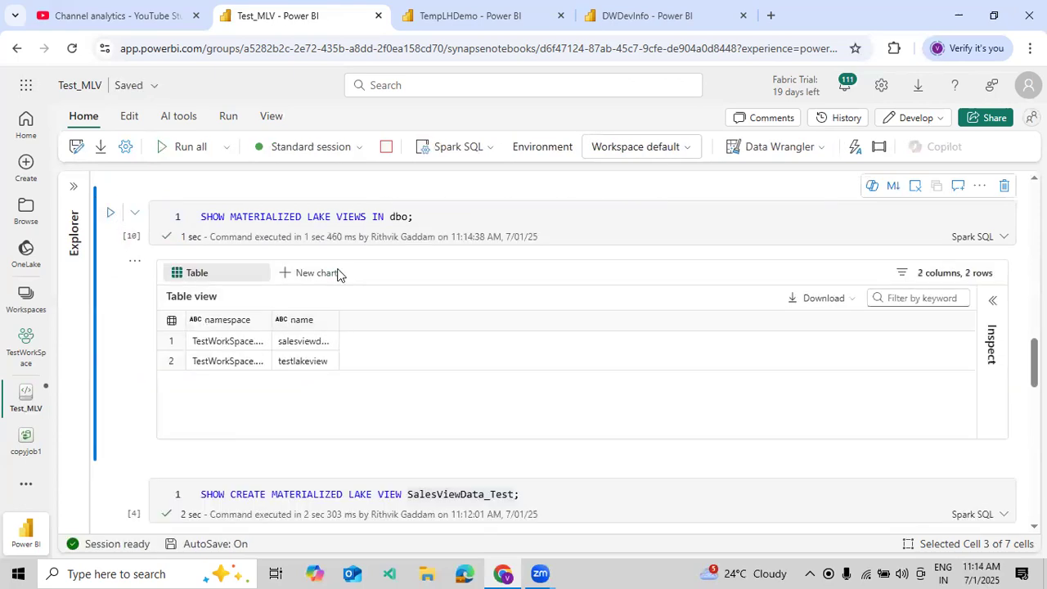
- Review and run the REFRESH MATERIALIZED LAKE VIEW statement for TestWorkSpace.TempLHDemo.dbo.salesviewdata
scroll(338, 275, down, 5)
scroll(336, 272, down, 3)
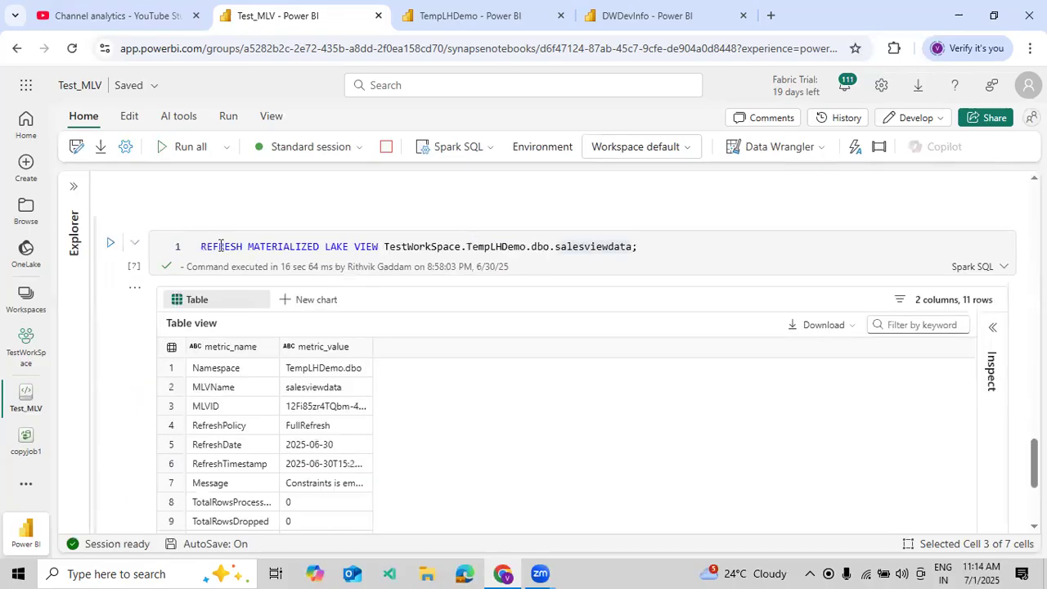
click(260, 246)
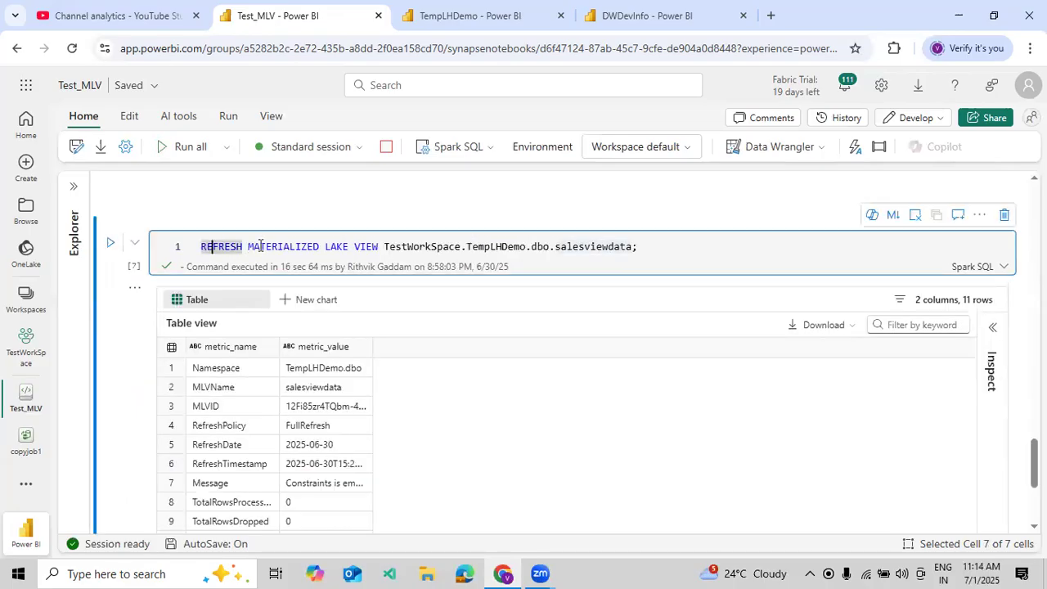
click(260, 246)
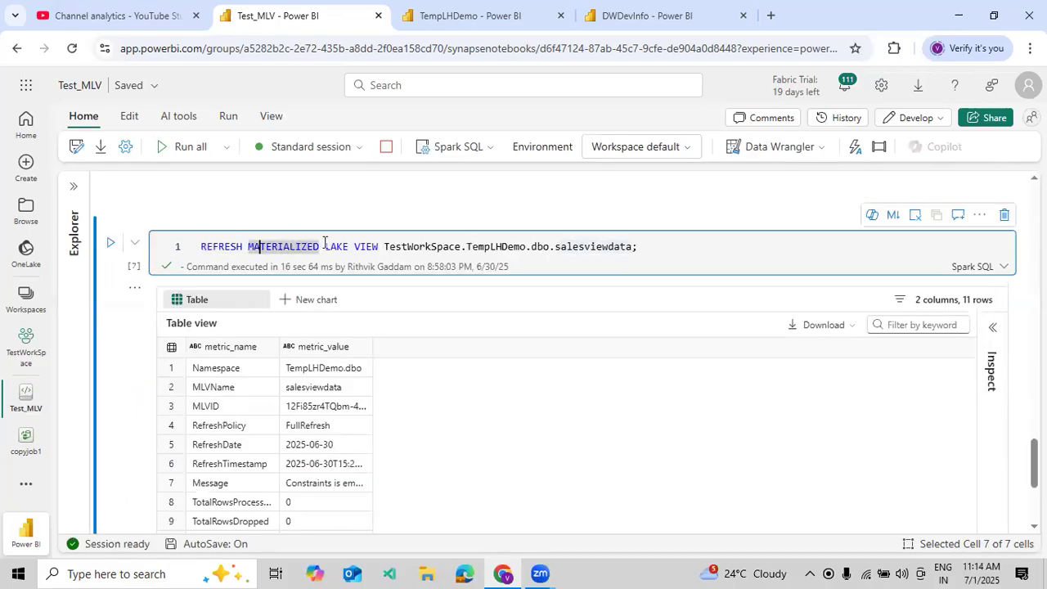
double_click(410, 247)
double_click(483, 245)
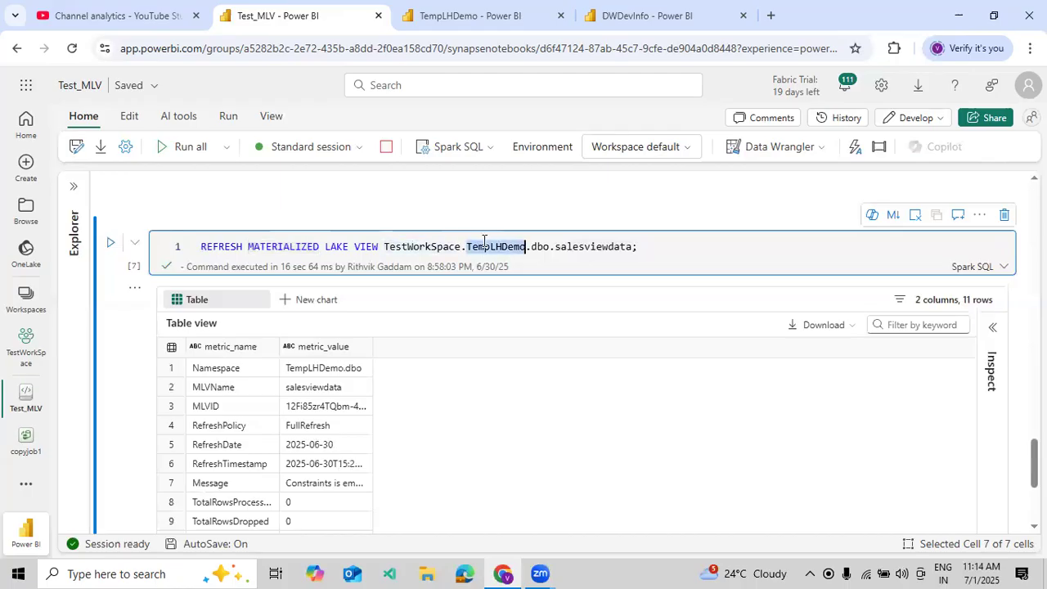
click(544, 246)
click(579, 246)
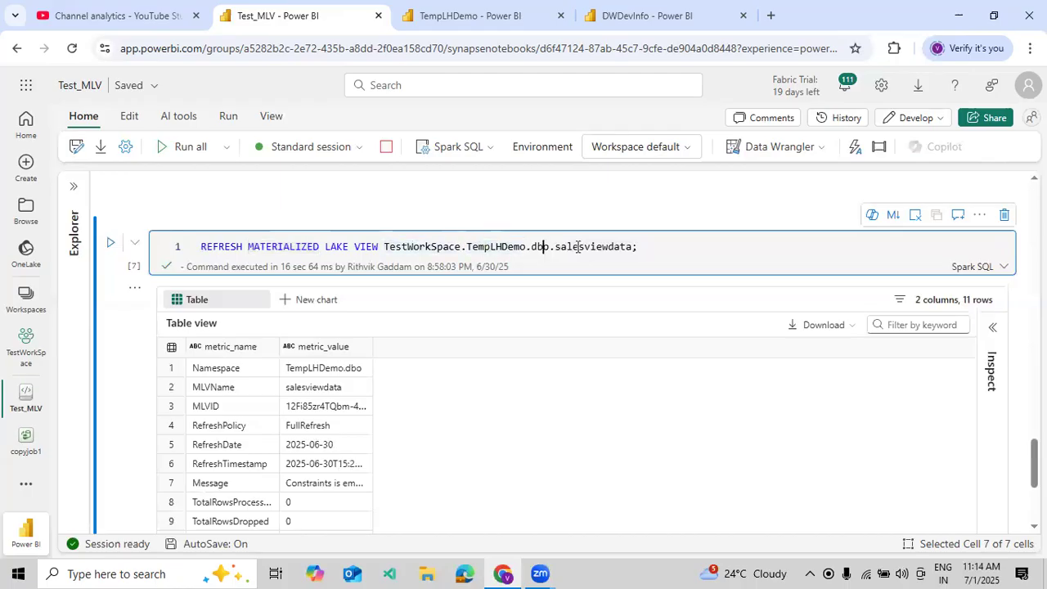
click(109, 246)
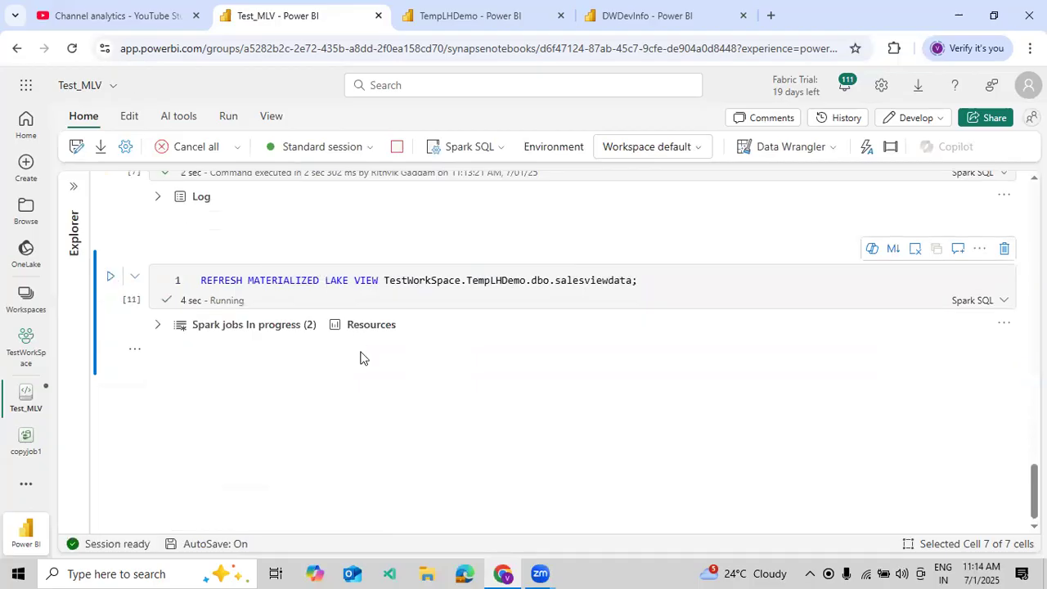
- Widen the metric_name and metric_value columns of the refresh result to read the metrics
scroll(369, 248, down, 2)
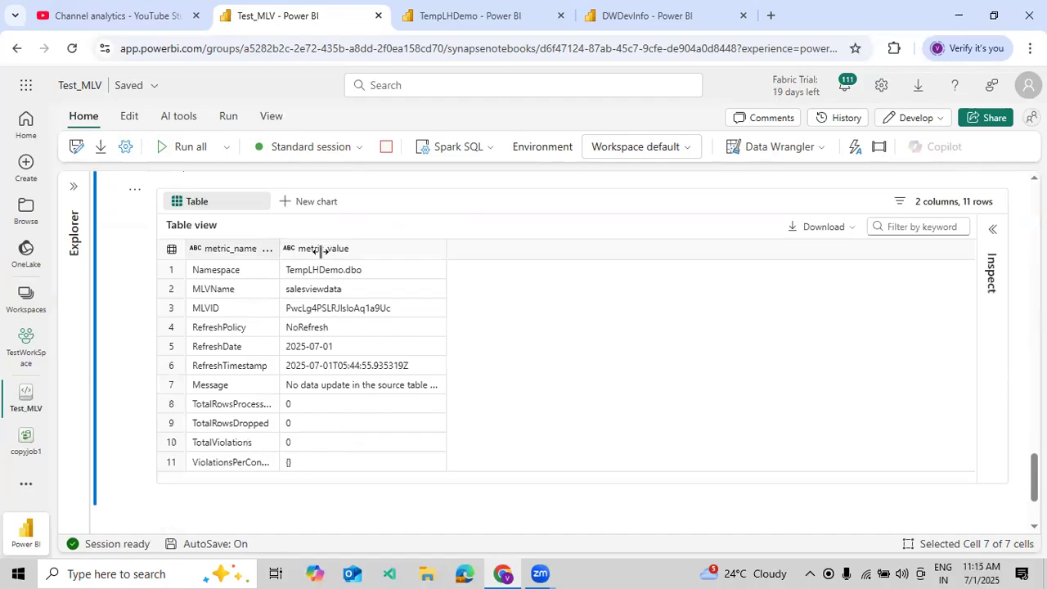
drag(321, 251, 322, 252)
drag(488, 250, 571, 253)
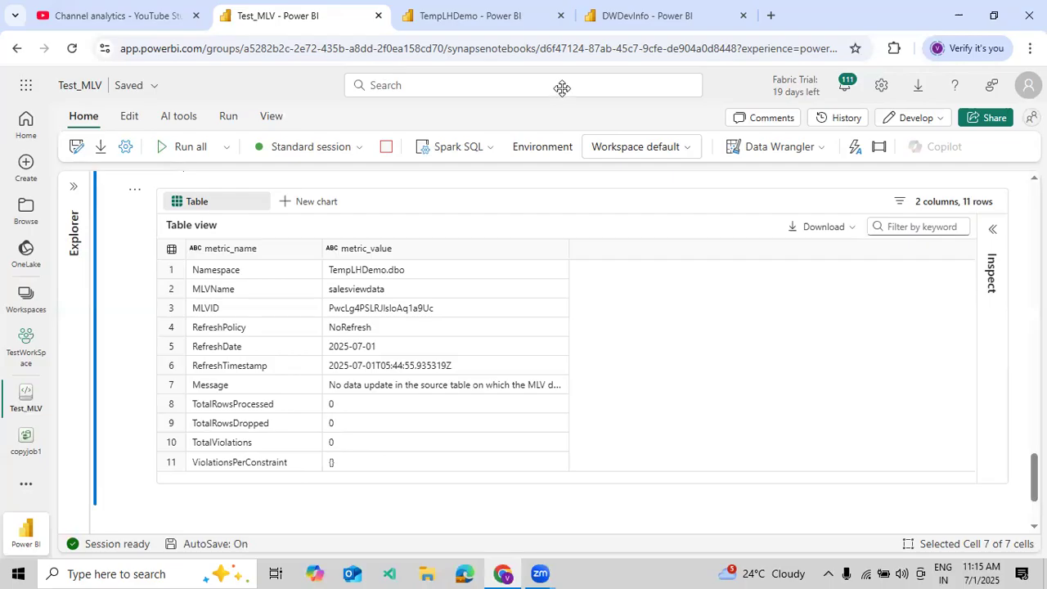
- Switch to the DWDevInfo warehouse, open SQL query 1 from My queries, and dismiss the Copilot notice
key(ctrl+Tab)
key(ctrl+Tab)
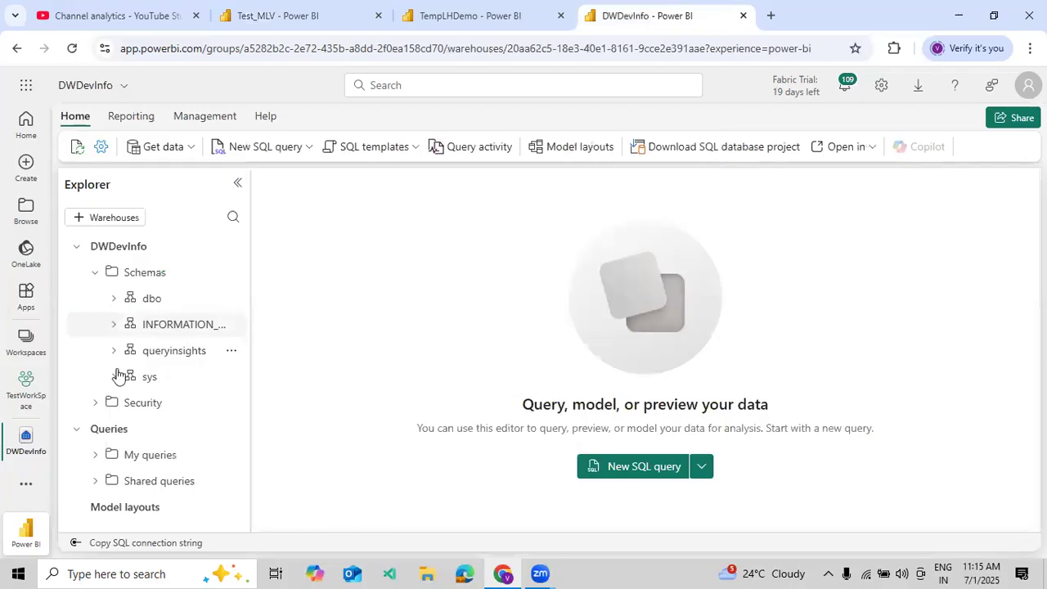
click(94, 456)
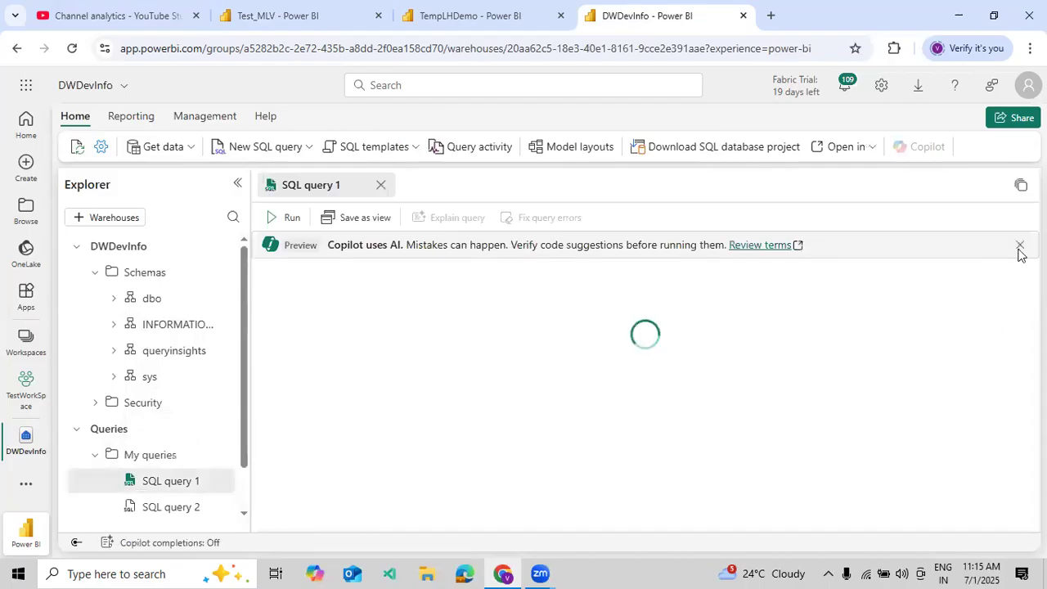
click(1020, 244)
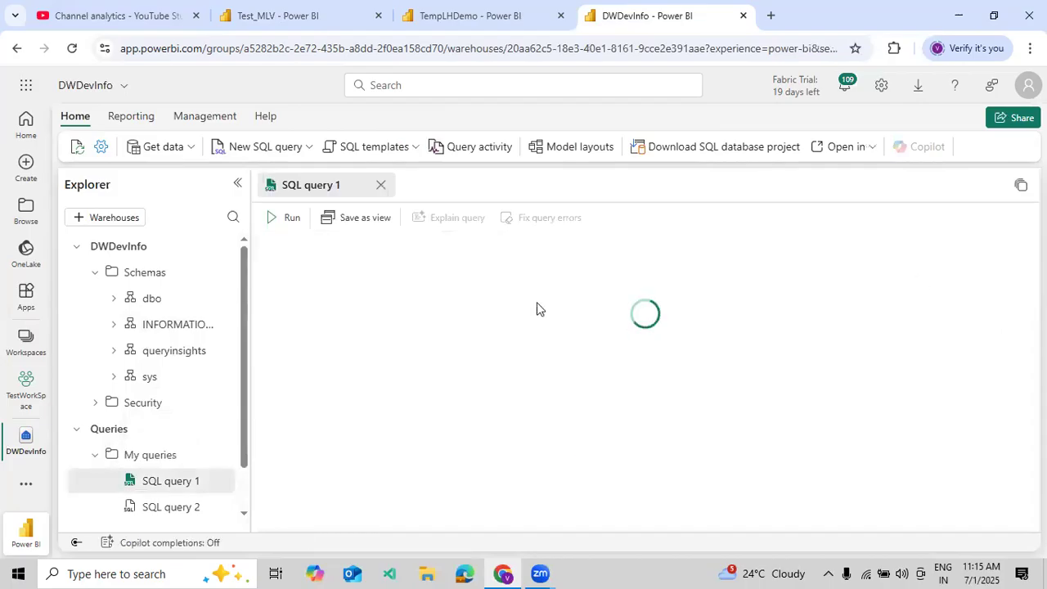
text(-- Create the Employee table CREATE TABLE Employee (     EmpId INT ,     EmpName VARCHAR(100),     EmpSalary INT,     EmpLocation VARCHAR(100) );  -- Insert 10 sample records INSERT INTO Employee (EmpId, EmpName, EmpSalary, EmpLocation) VALUES (112, 'Alice', 333, 'New York'), (102, 'Bob', 55000, 'London'), (334, 'Charlie', 70000, 'San Francisco'), (104, 'David', 62000, 'London'), (3434, 'Eva', 75000, 'Berlin'), (106, 'Frank', 3350000, 'Toronto'), (34, 'Grace', 67000, 'London'), (108, 'Hannah', 71000, 'New York'), (109, 'Ian', 53000, 'Sydney'), (110, 'Jane', 69000, 'UK');)
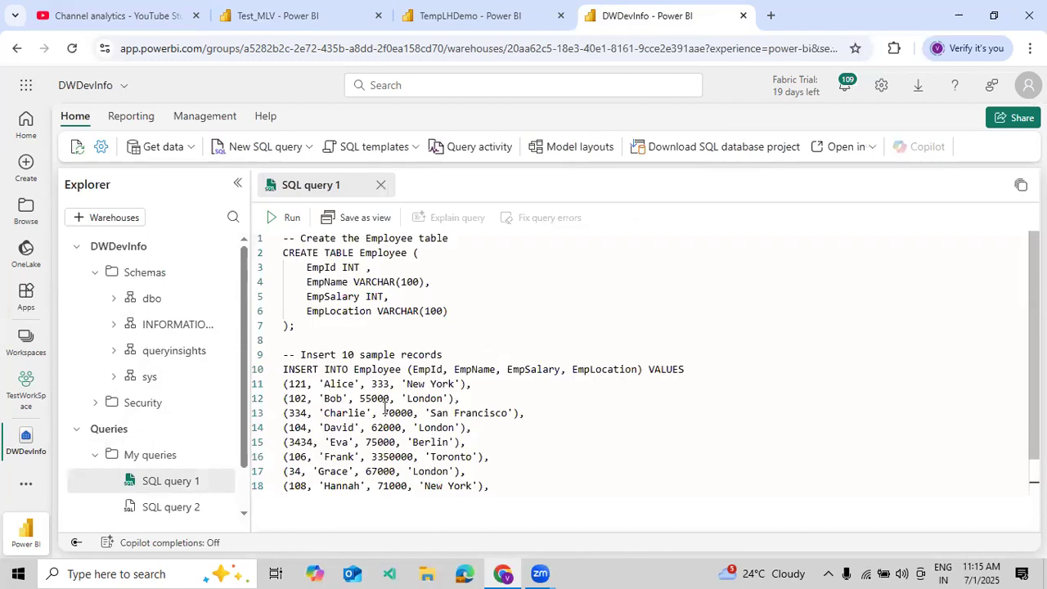
- Change the EmpId values of the first two rows in the Employee INSERT statement to 3443 and 8989
double_click(296, 385)
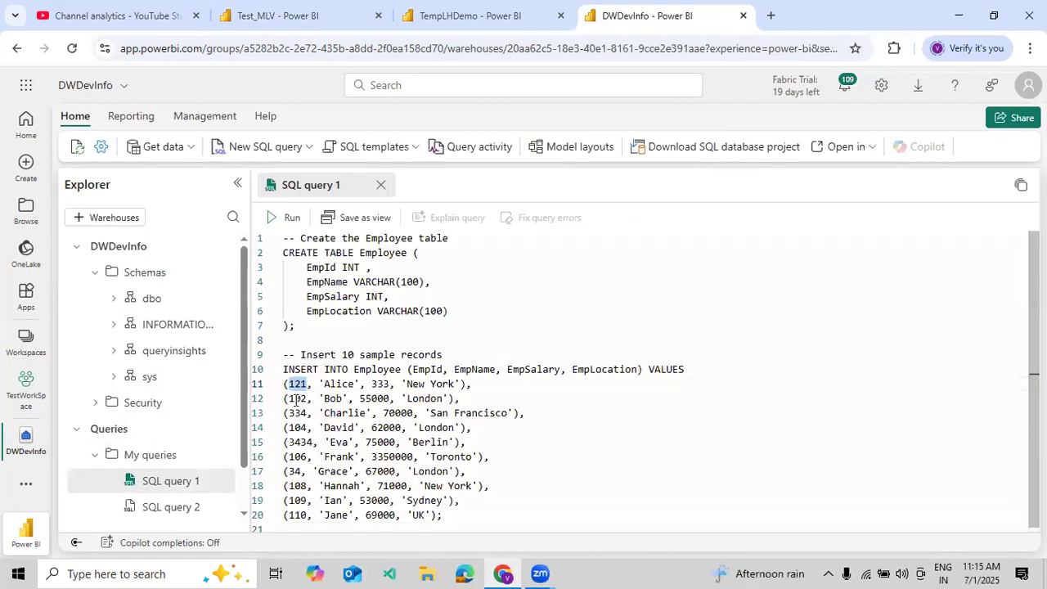
text(3443)
double_click(297, 398)
text(8989)
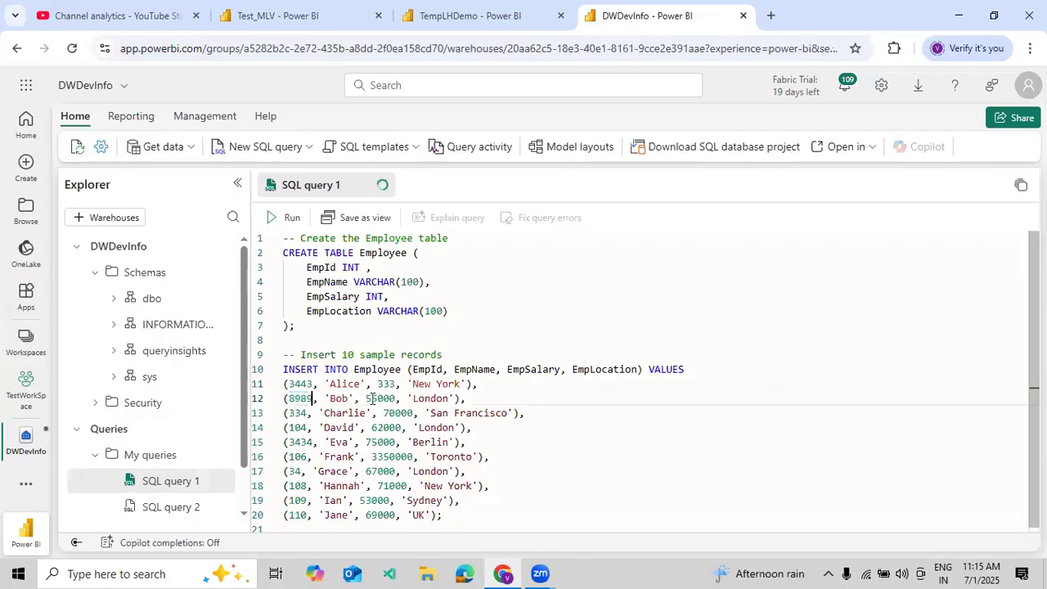
double_click(380, 398)
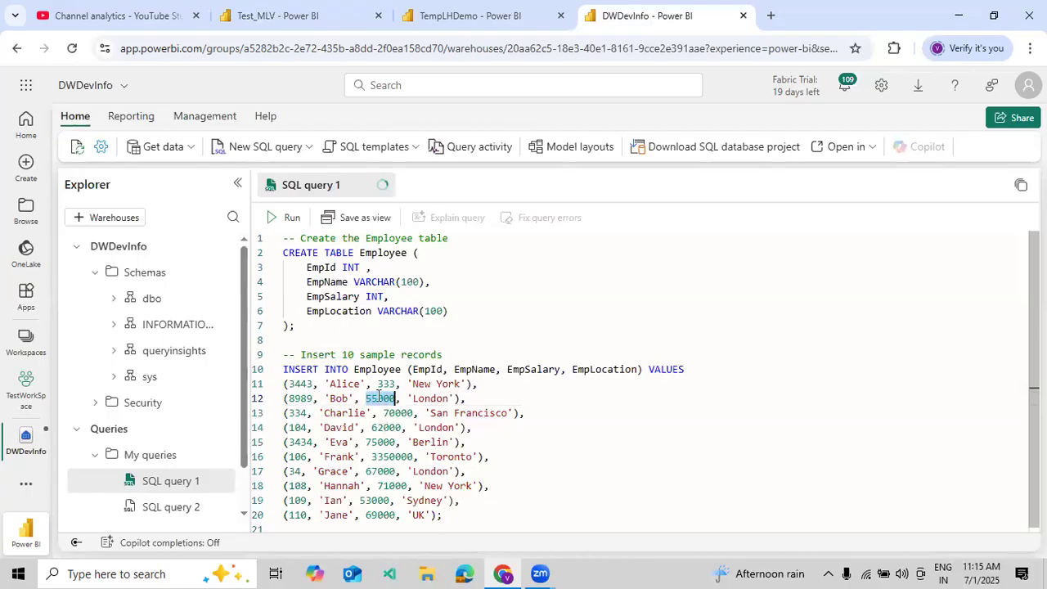
text(44434)
key(Down)
key(Down)
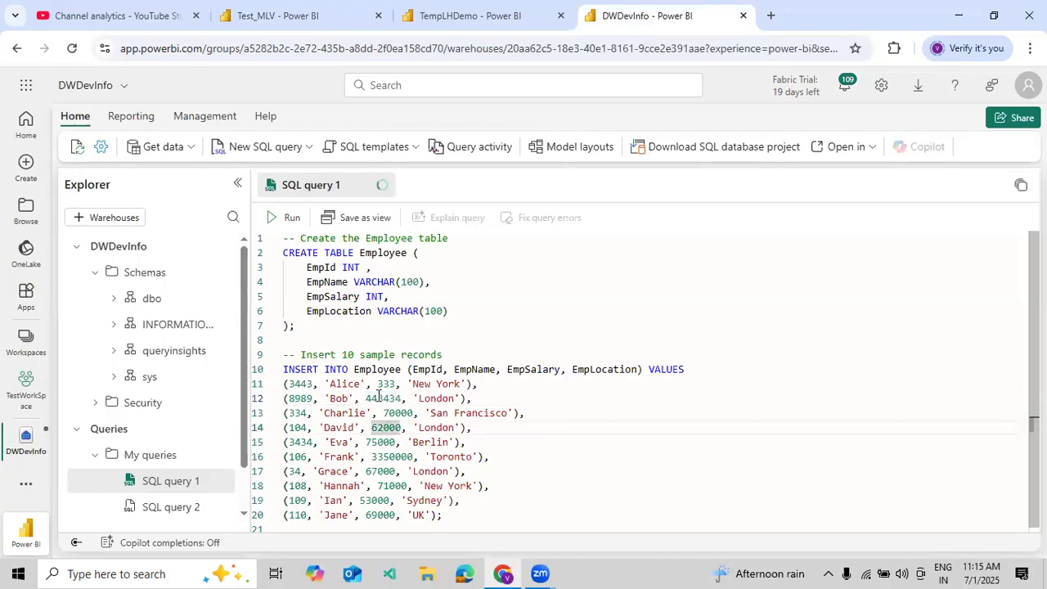
- Set the EmpSalary of the second Employee row to 676 and of the first row to 898
double_click(382, 395)
text(676)
double_click(385, 384)
text(898)
- Run only the INSERT INTO Employee line together with its first two value rows
drag(451, 397, 283, 381)
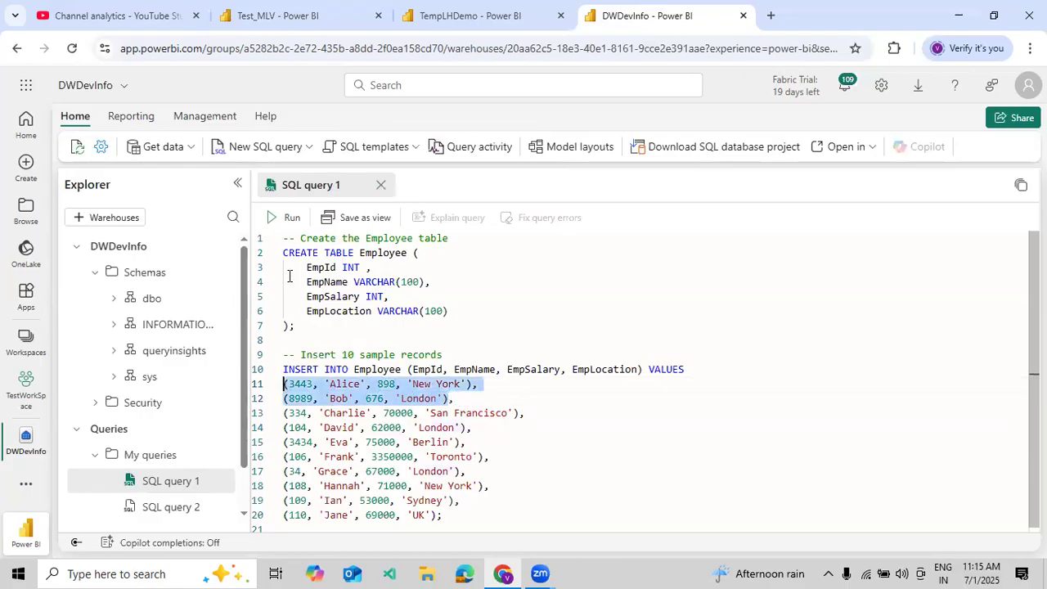
key(shift+Up)
click(273, 217)
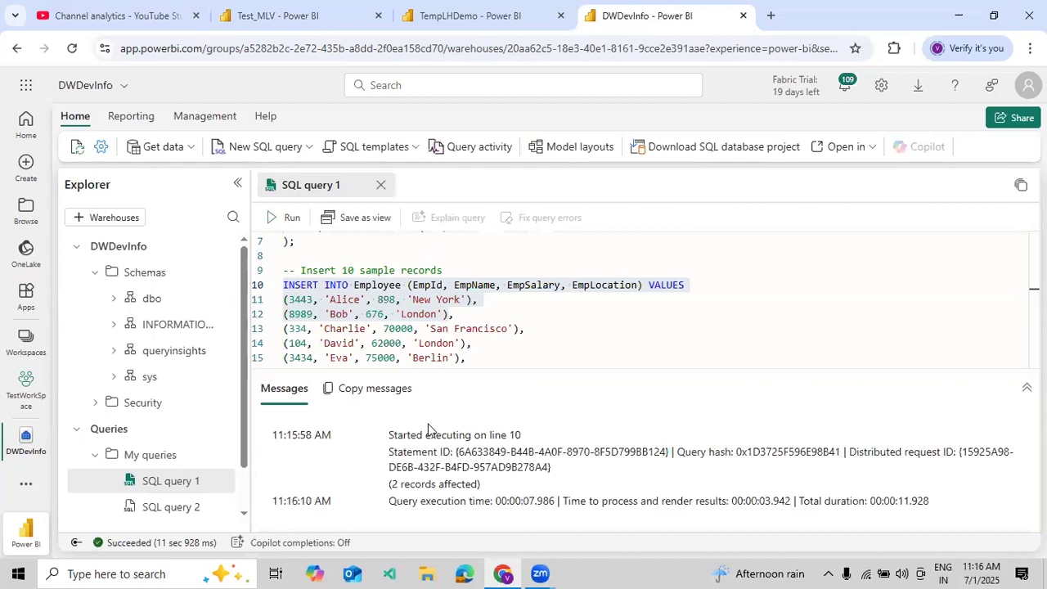
- Return to the Test_MLV notebook and rerun the refresh of salesviewdata to check for the new Employee rows
click(330, 22)
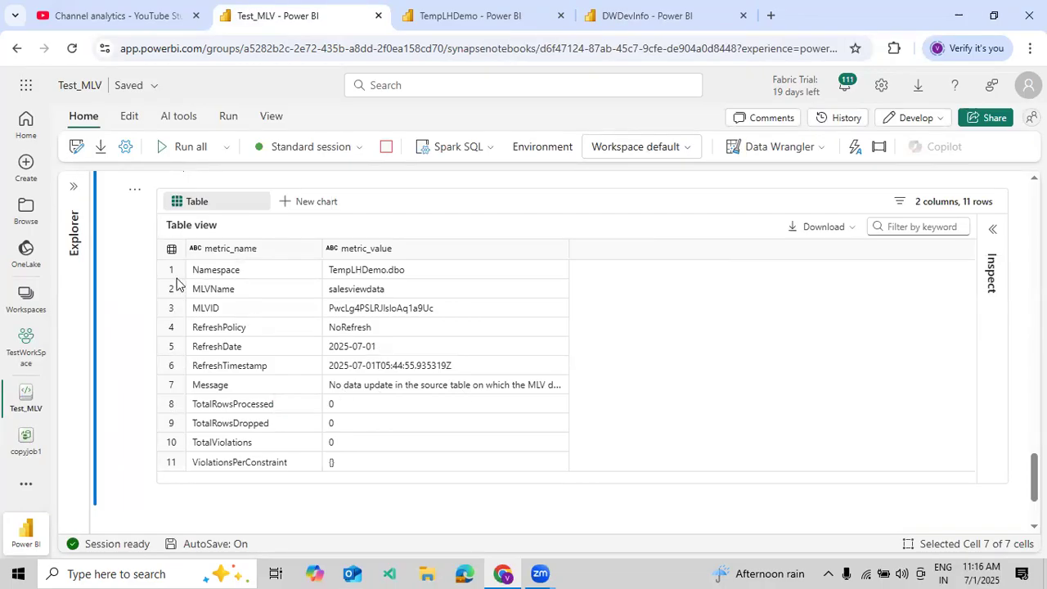
scroll(113, 285, up, 2)
click(111, 273)
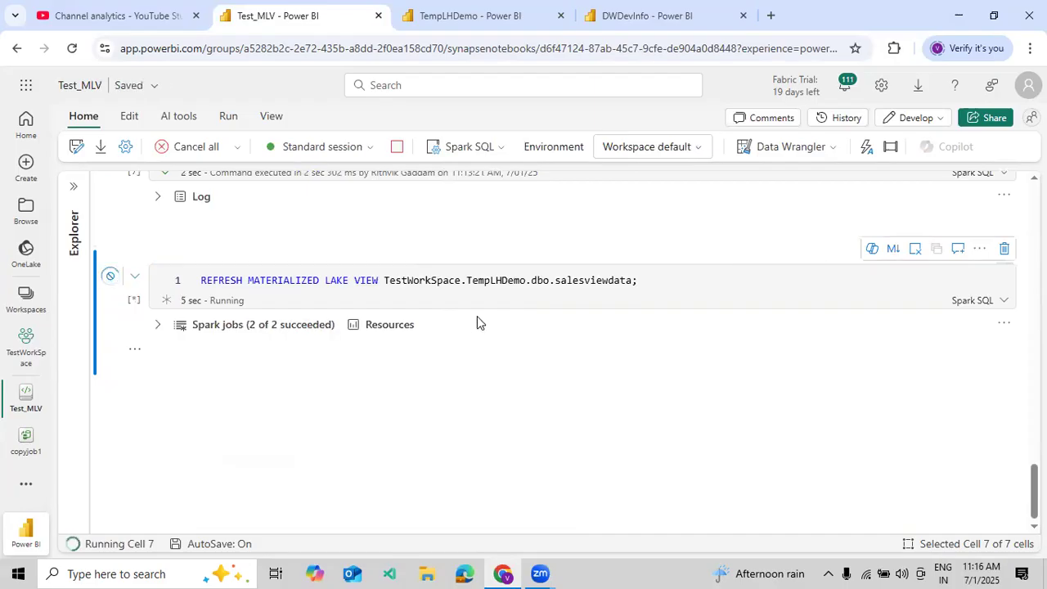
scroll(393, 356, down, 1)
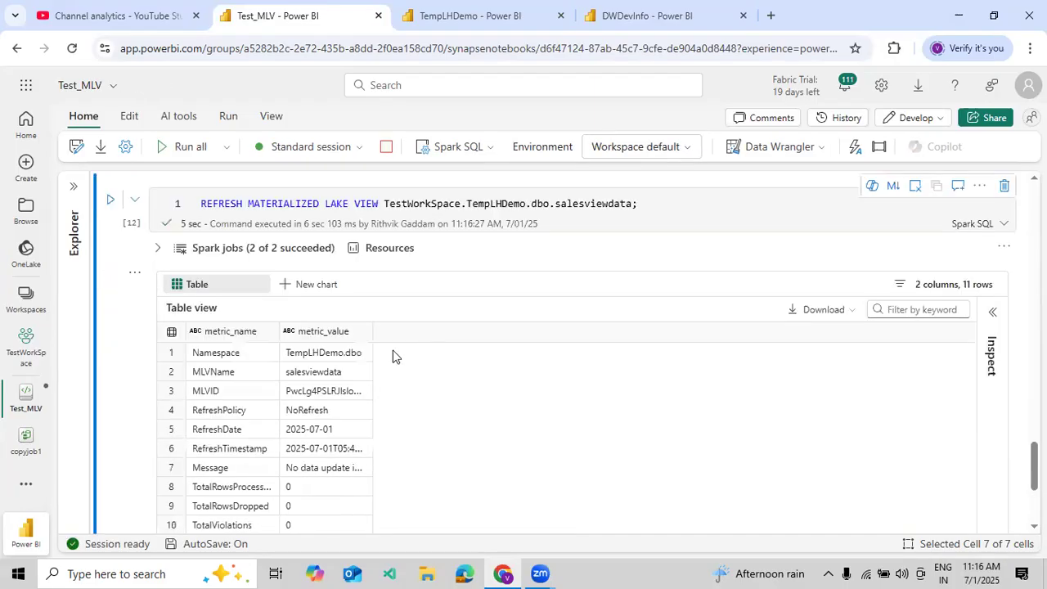
click(369, 339)
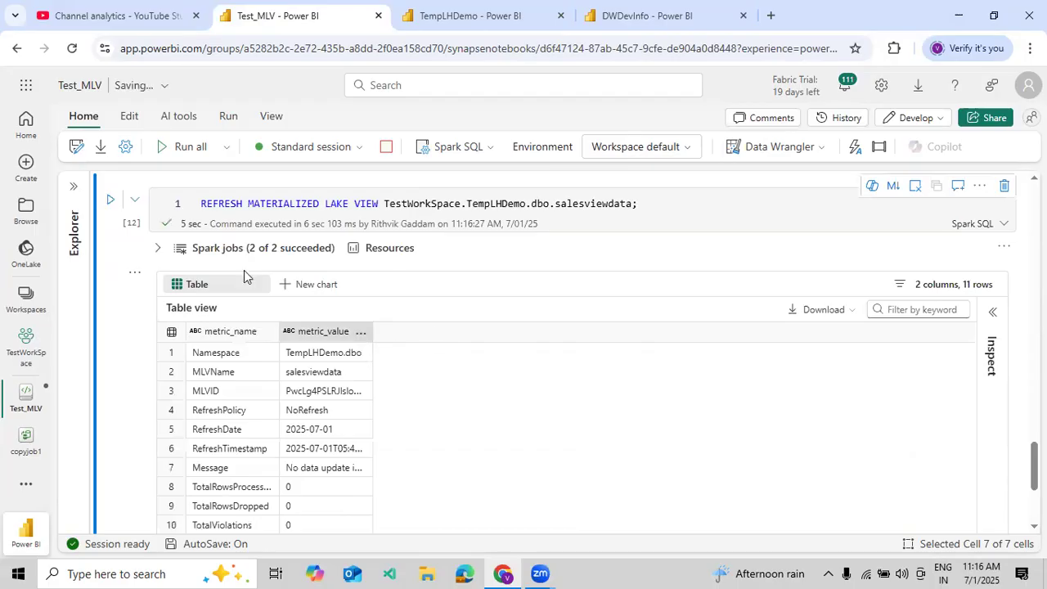
- Run the salesviewdata refresh once more and widen the metric_value column of its result
click(112, 201)
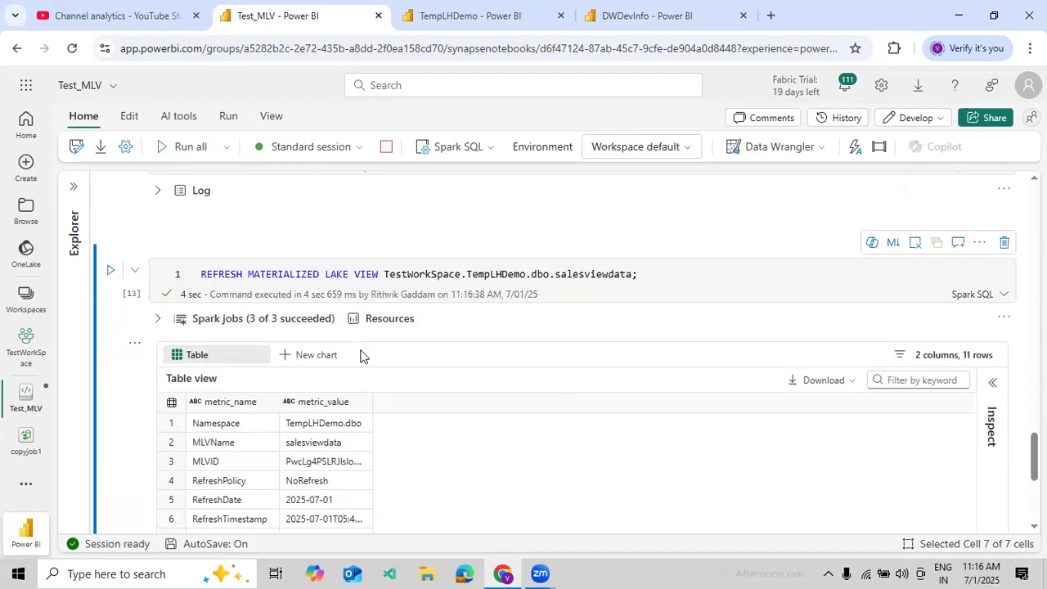
scroll(362, 355, down, 2)
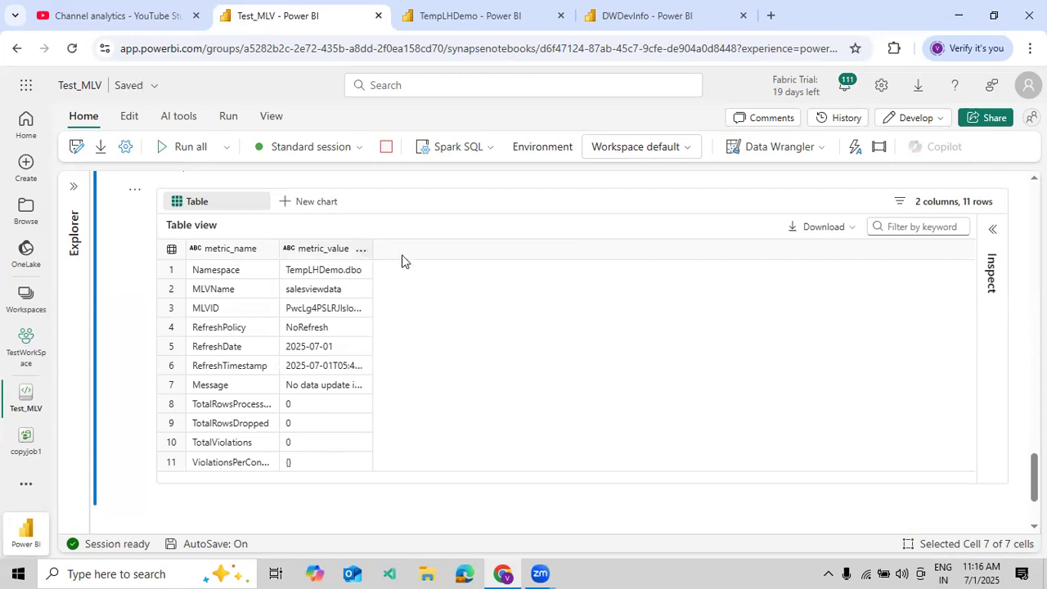
drag(372, 254, 444, 255)
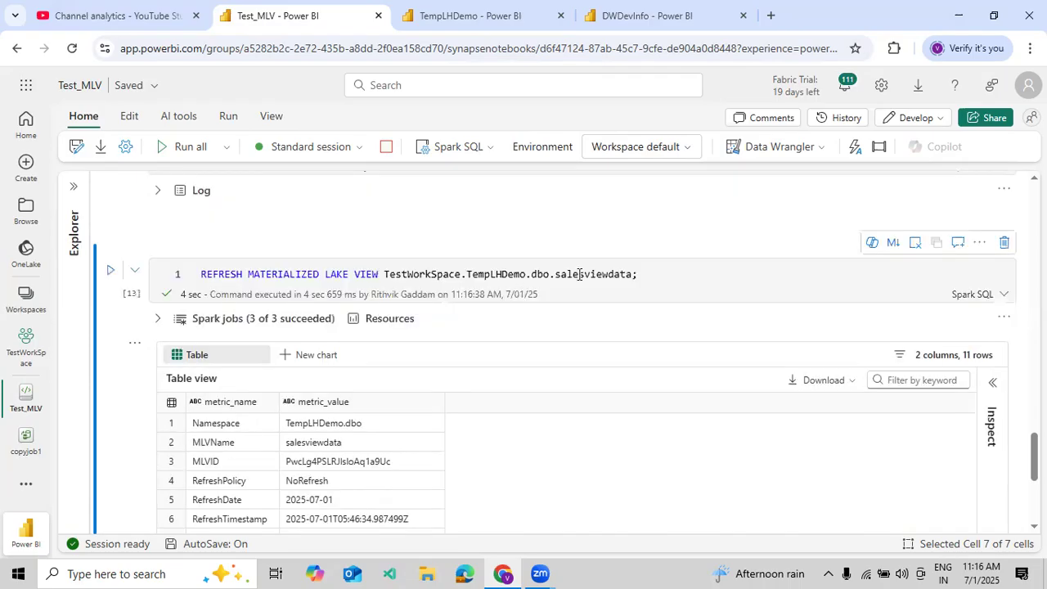
double_click(579, 274)
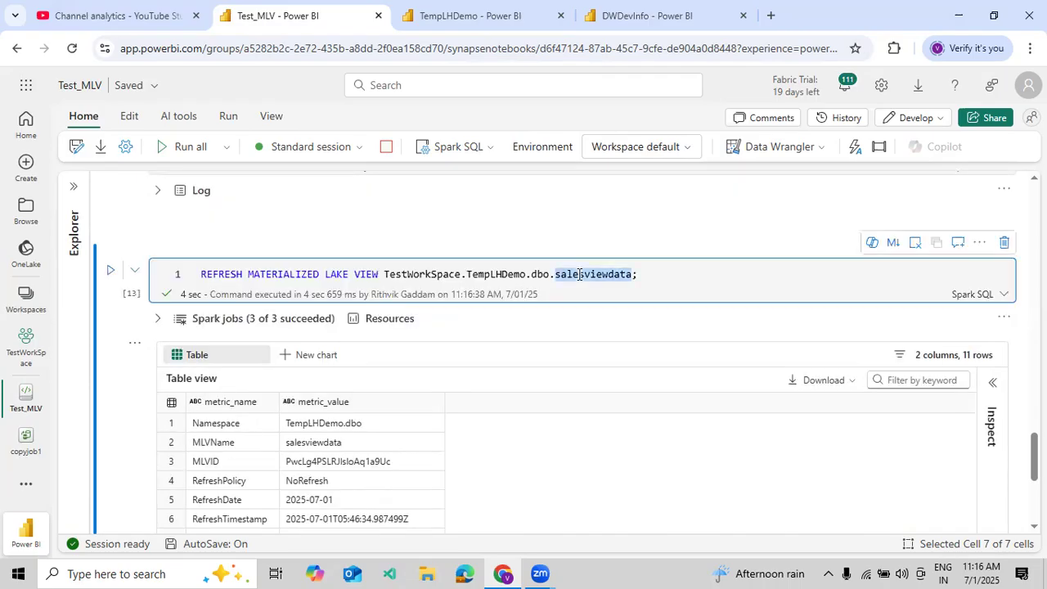
- Inspect the MLVName, MLVID, RefreshPolicy and RefreshDate values in the salesviewdata refresh result
scroll(580, 274, down, 2)
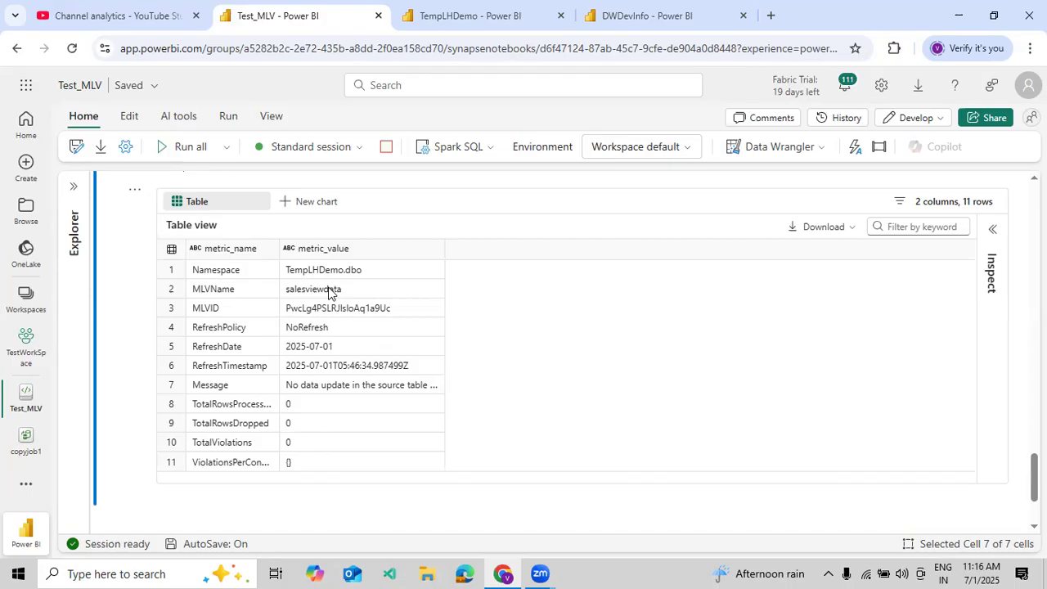
click(328, 291)
click(334, 311)
click(326, 327)
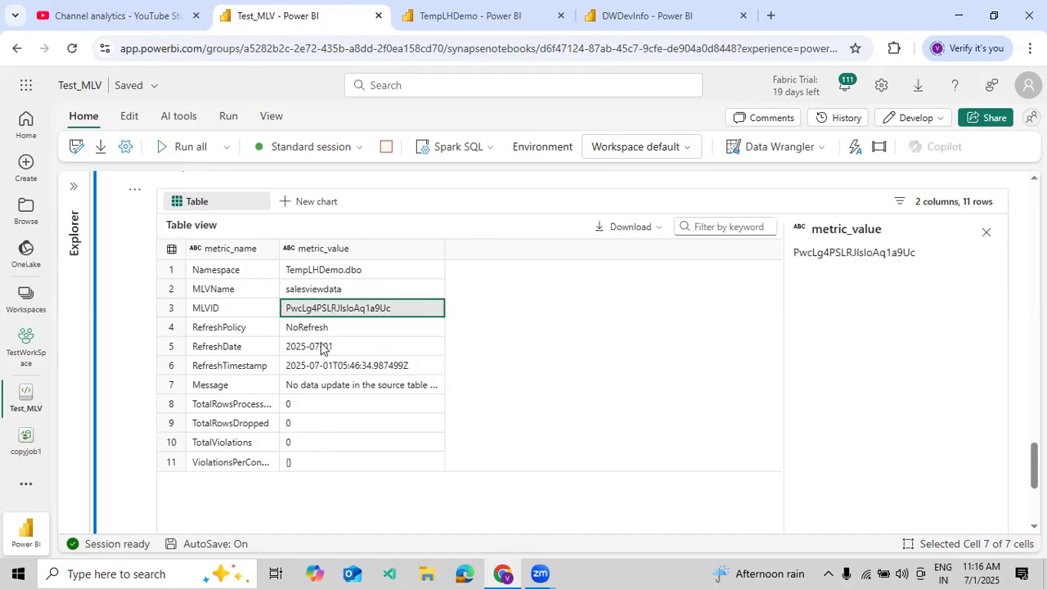
key(Down)
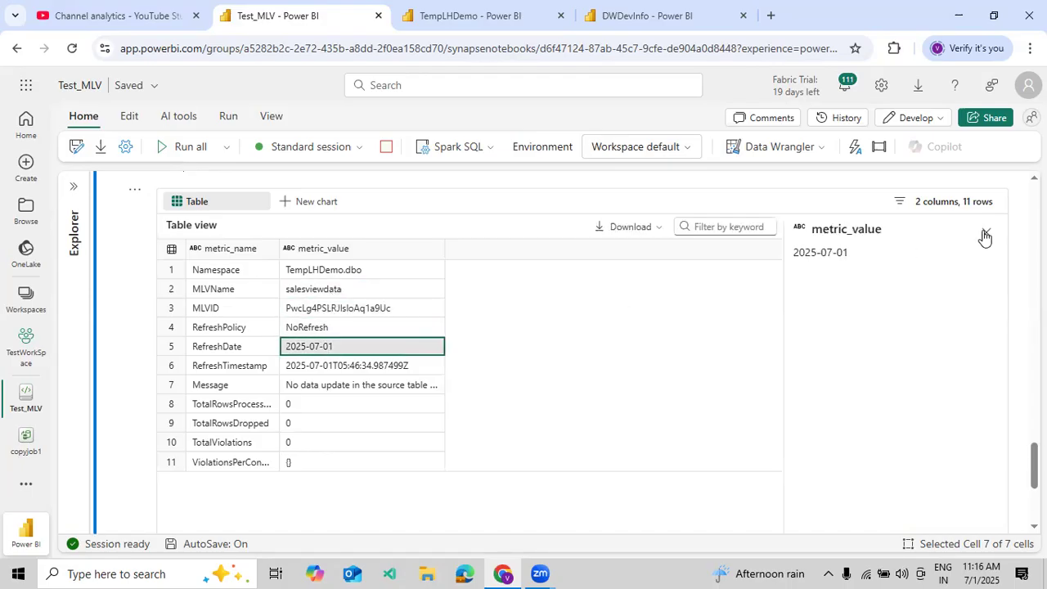
key(Escape)
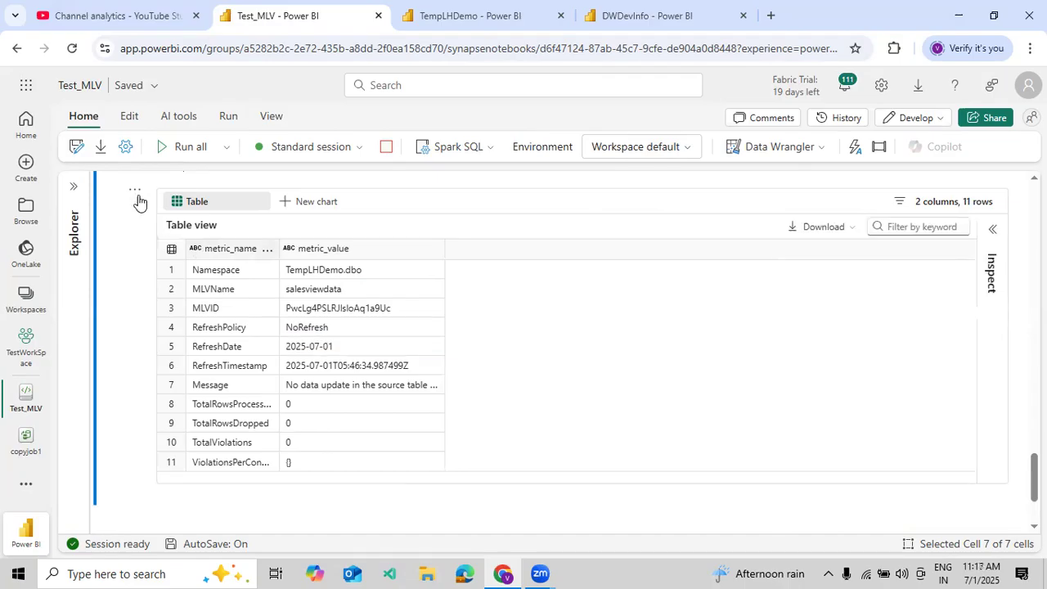
- Rerun the refresh of salesviewdata and widen the metric_value column to read the full result
scroll(122, 201, up, 1)
click(110, 197)
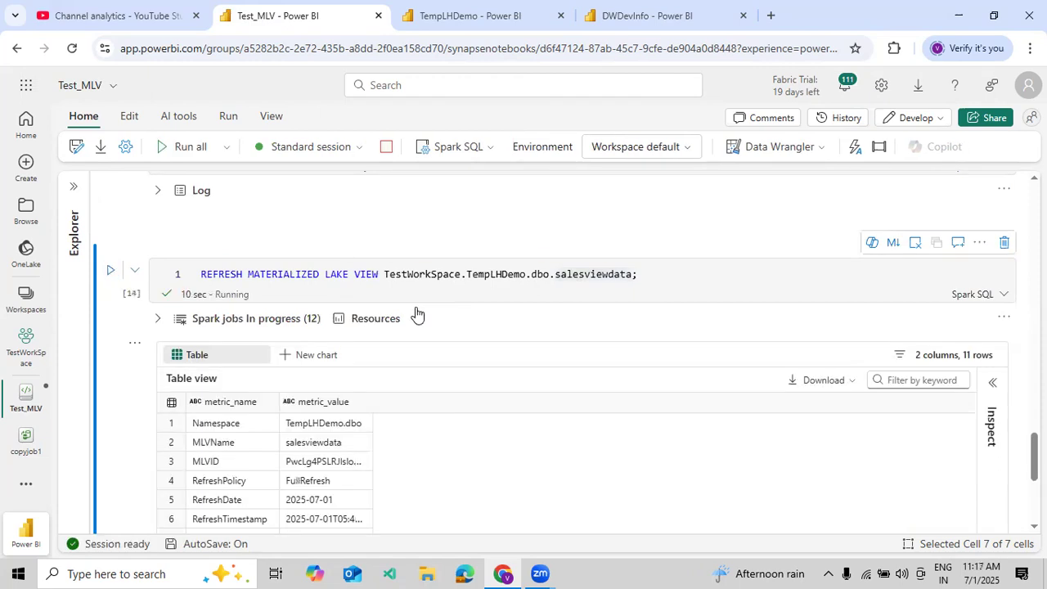
scroll(317, 407, down, 1)
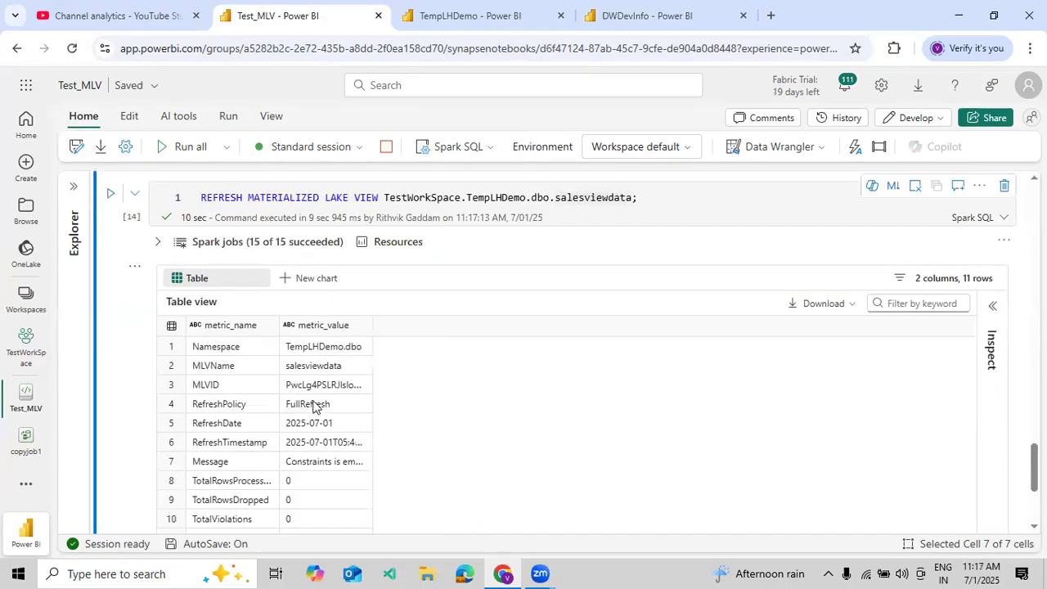
drag(374, 324, 546, 328)
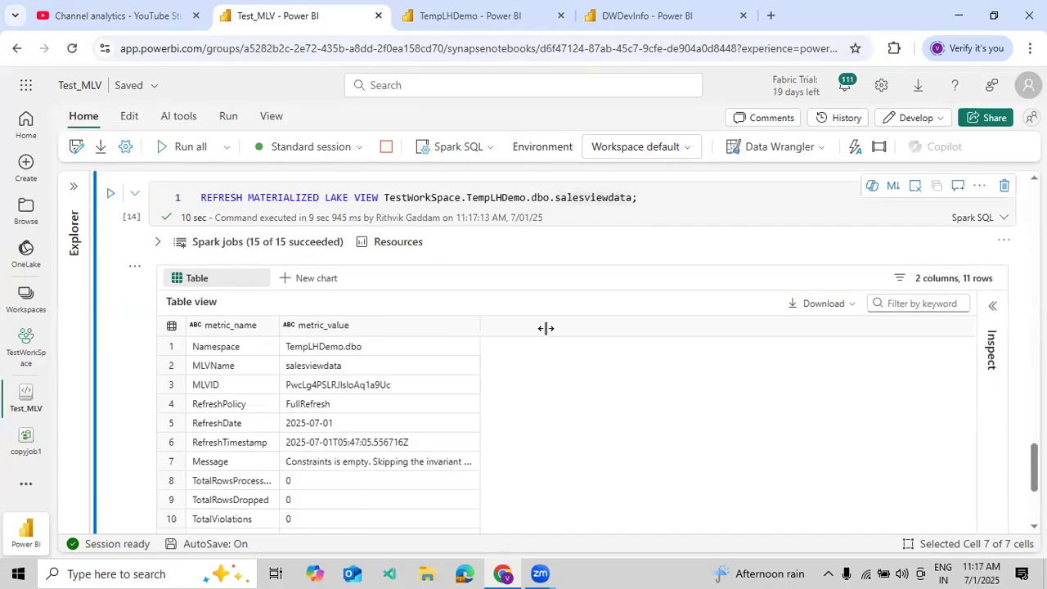
scroll(343, 304, down, 2)
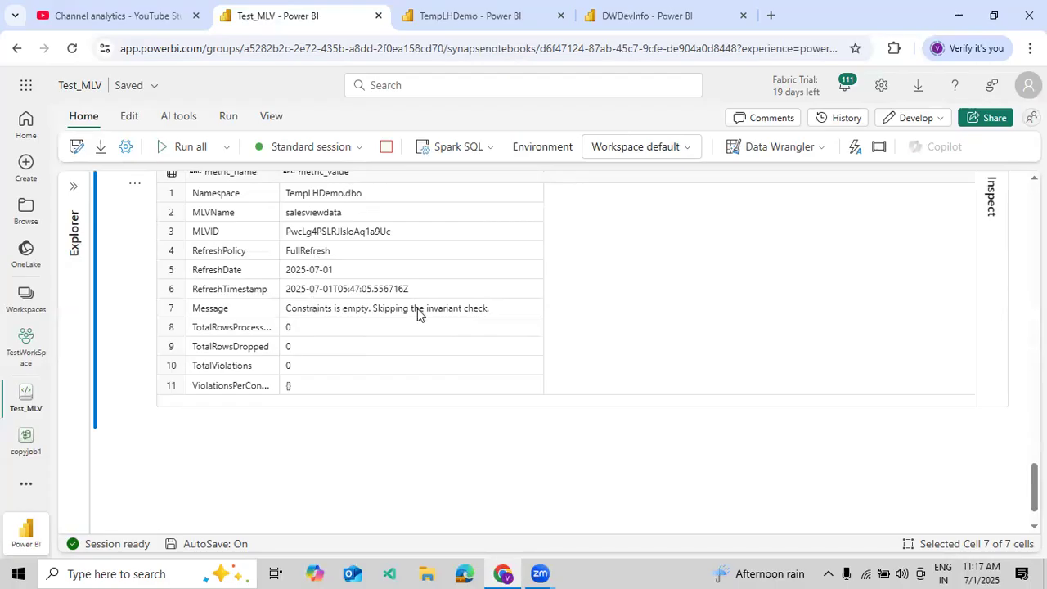
scroll(417, 314, up, 1)
scroll(417, 315, up, 1)
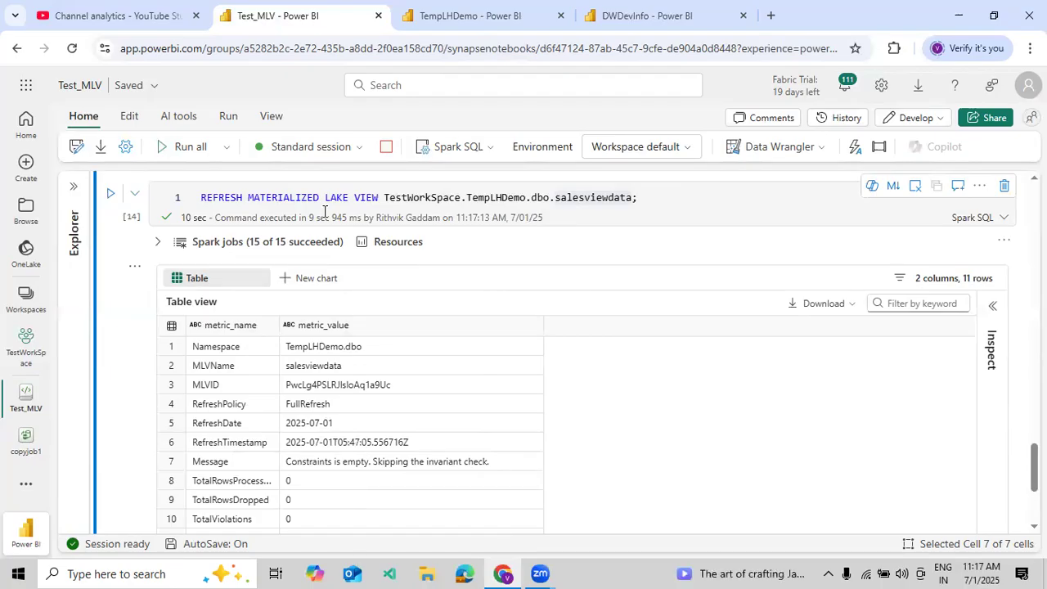
- Switch to the TempLHDemo lakehouse and open its materialized lake views management page
click(469, 17)
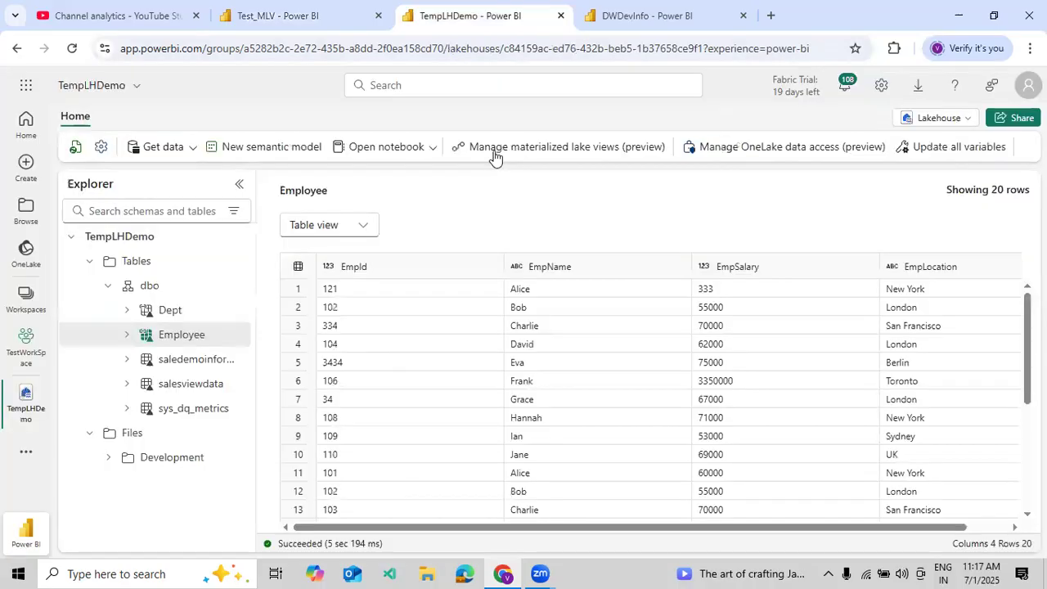
click(494, 153)
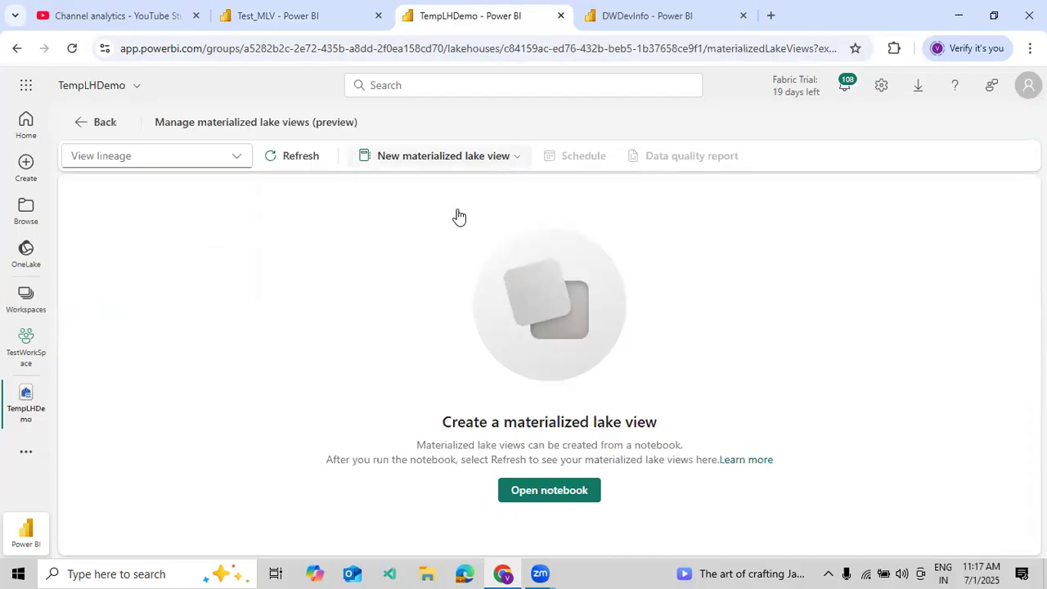
- Open the existing Test_MLV notebook for a new materialized lake view, and return to the management page
click(456, 156)
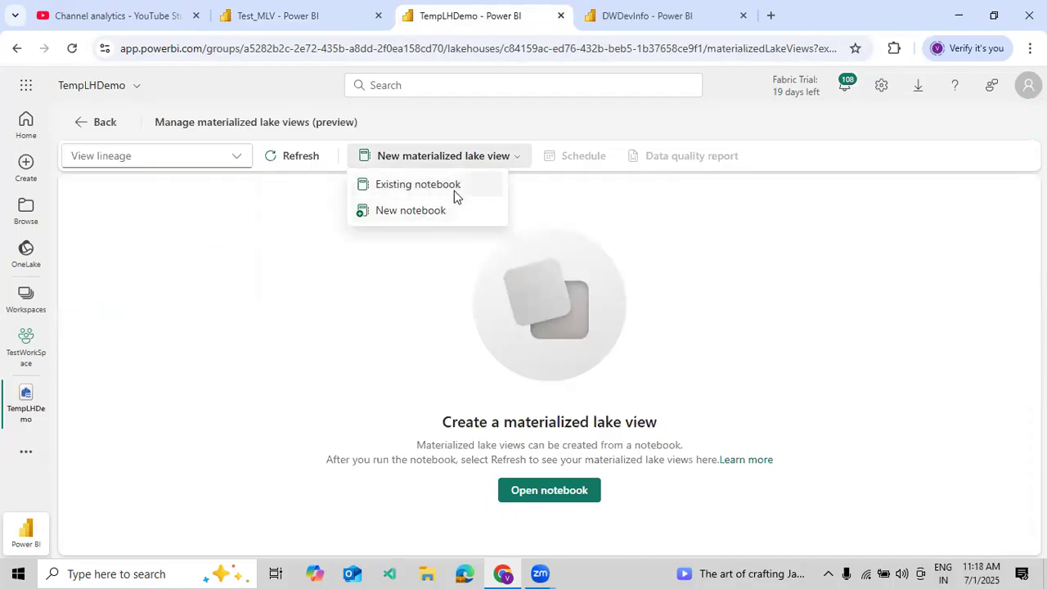
click(454, 188)
click(102, 233)
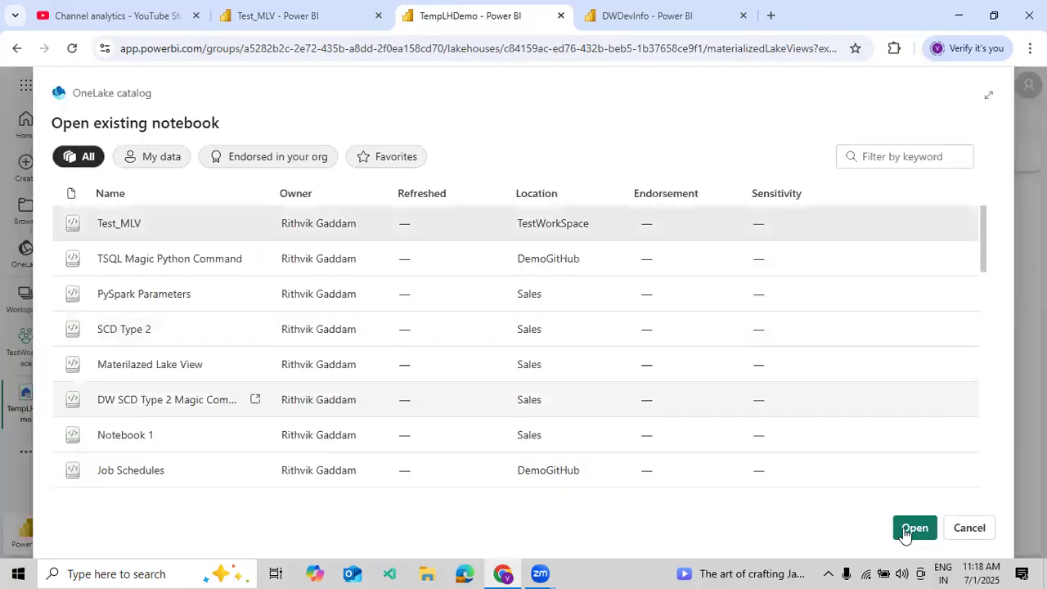
click(913, 529)
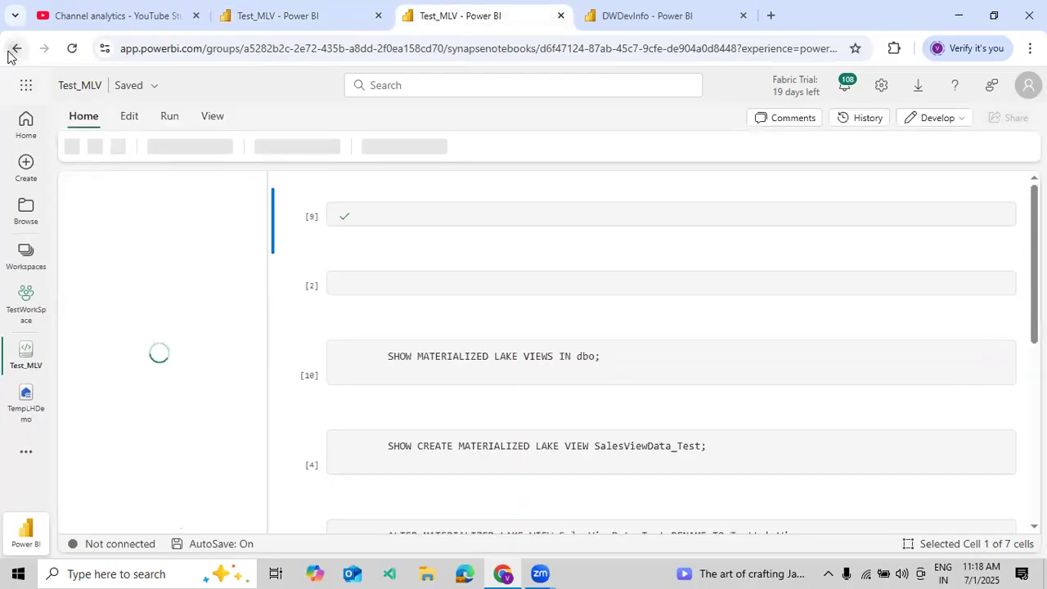
click(10, 51)
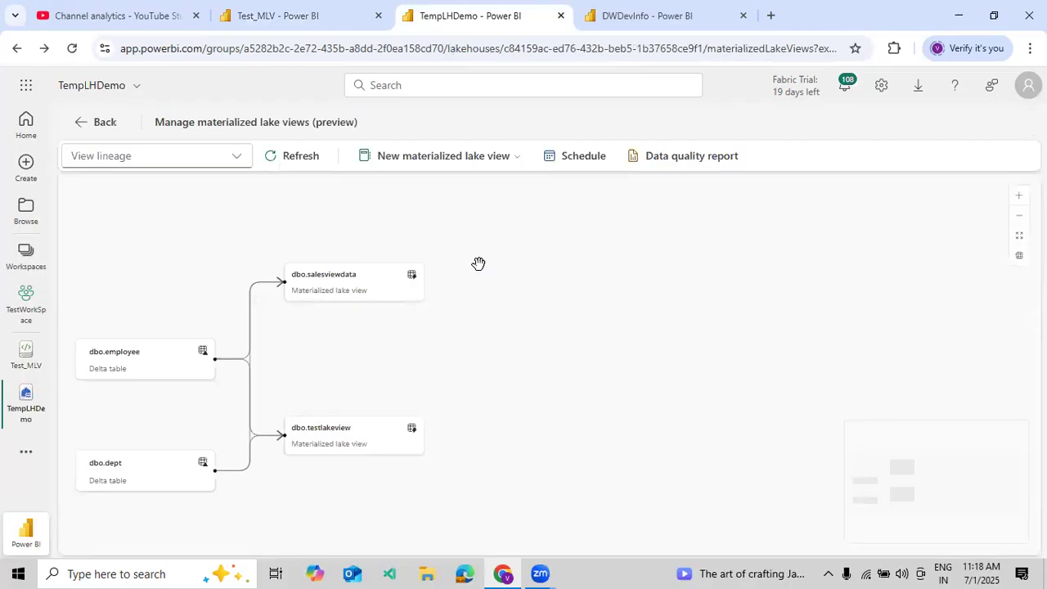
- Examine the lineage from the employee and dept tables to the salesviewdata and testlakeview views, and look through the past runs
drag(507, 295, 646, 265)
scroll(731, 274, up, 2)
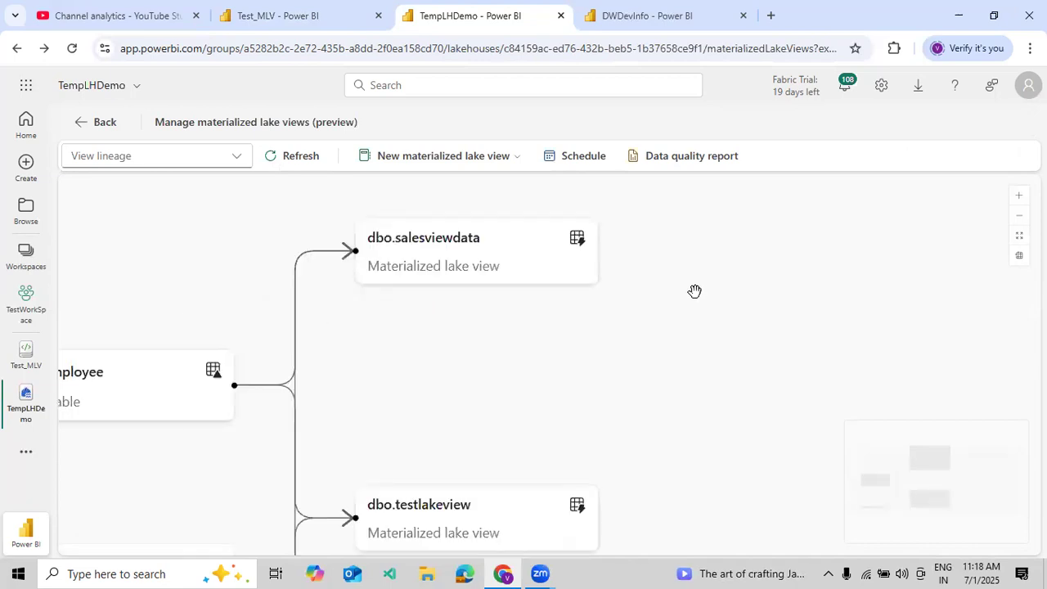
drag(694, 292, 731, 288)
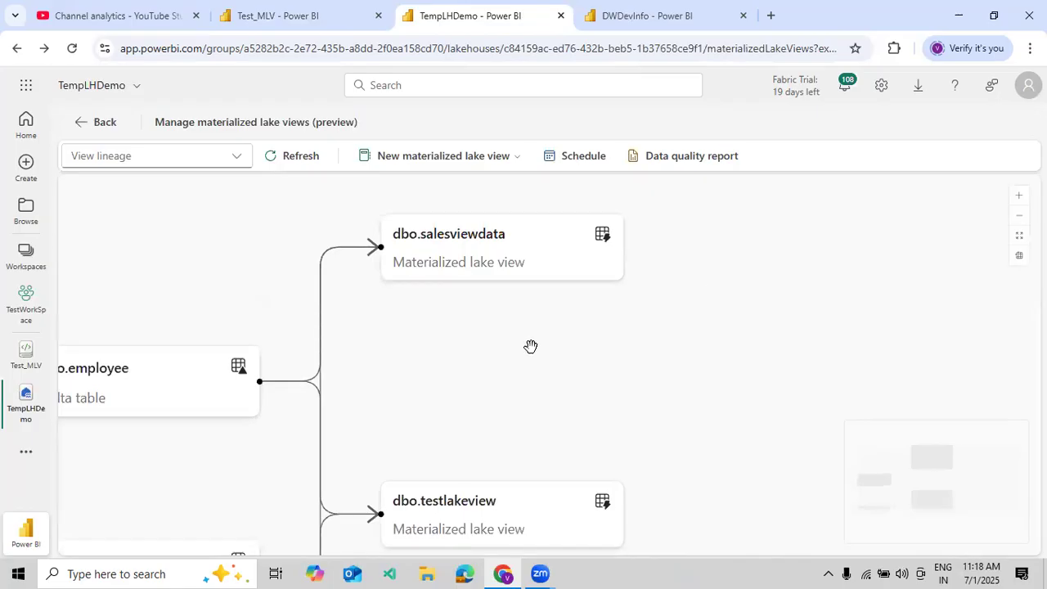
scroll(516, 335, down, 1)
scroll(474, 331, down, 1)
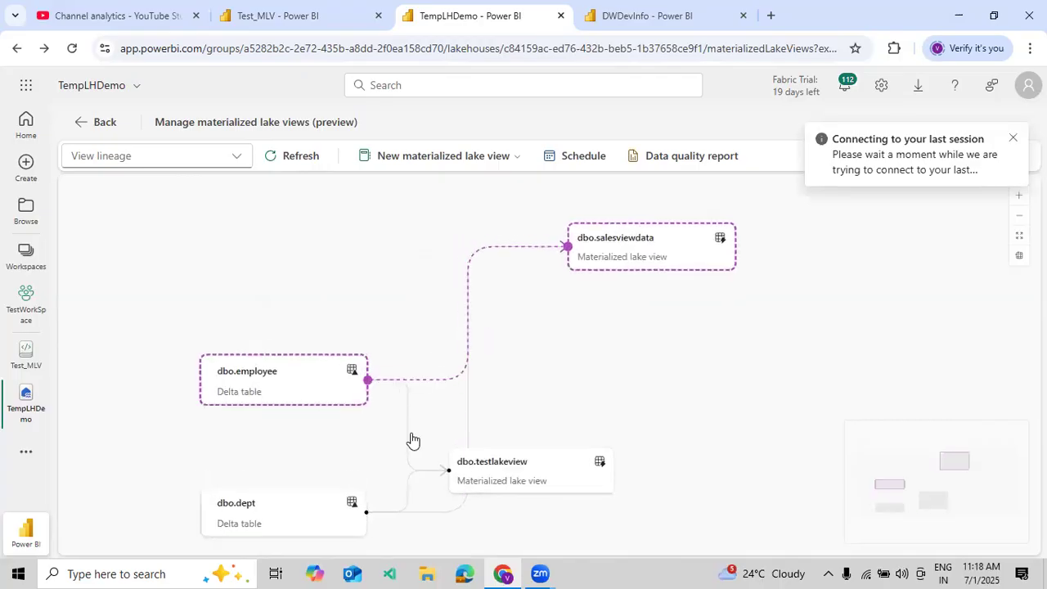
scroll(444, 441, up, 3)
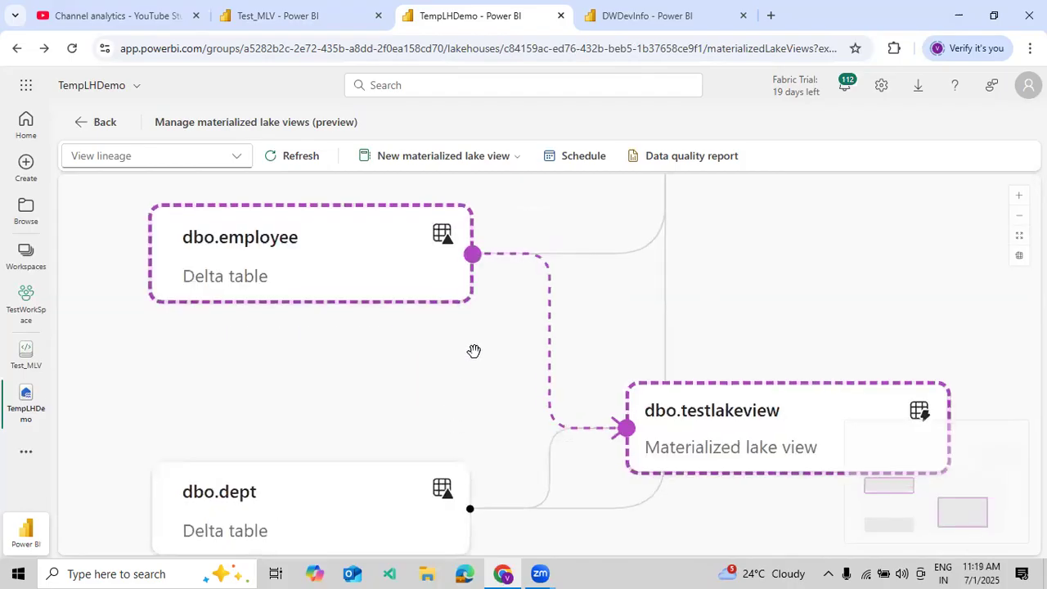
click(426, 512)
scroll(456, 426, down, 3)
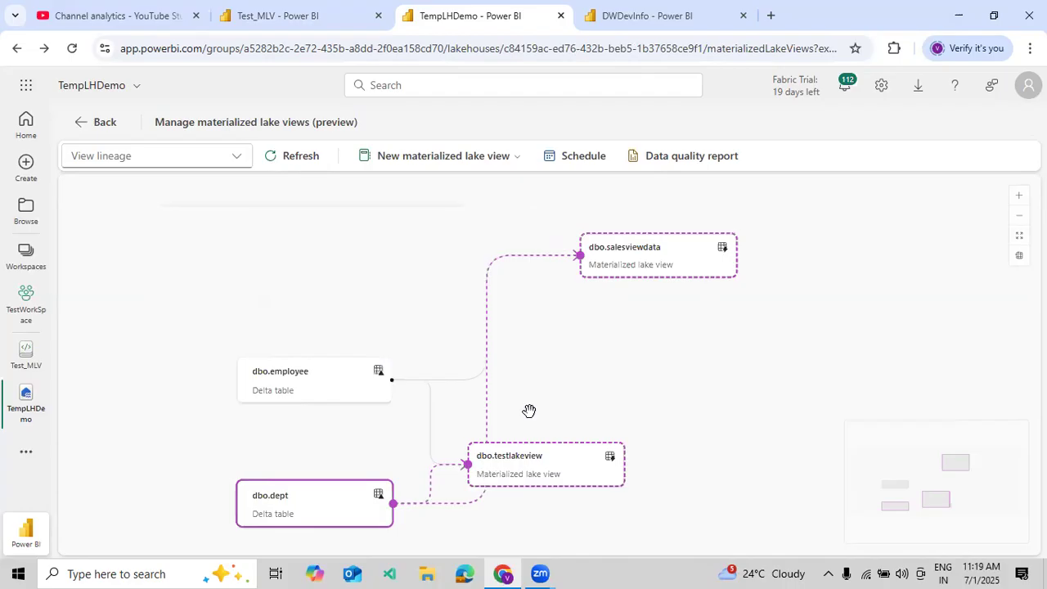
click(324, 395)
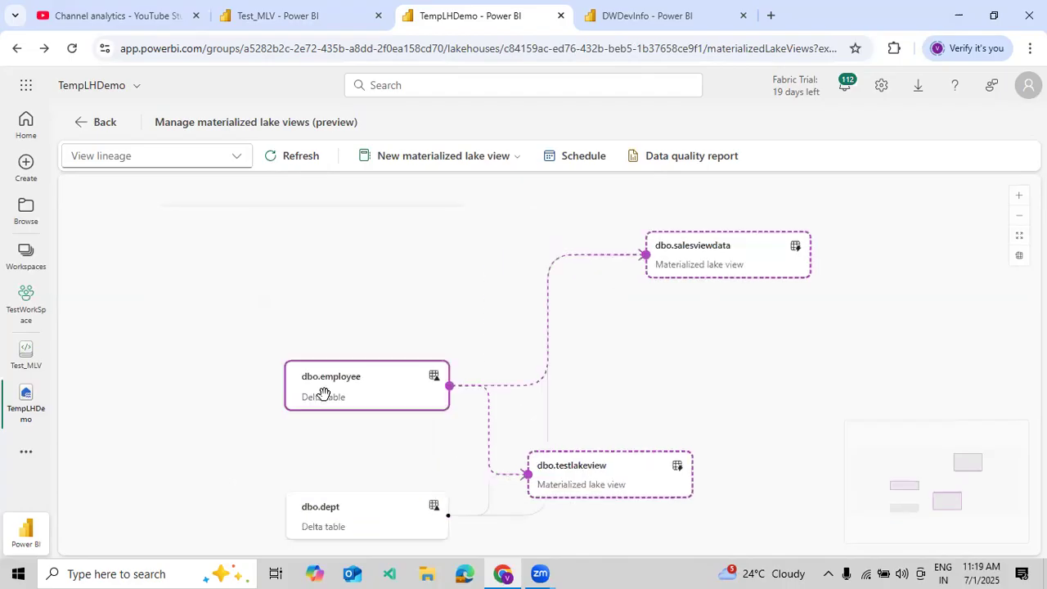
click(605, 374)
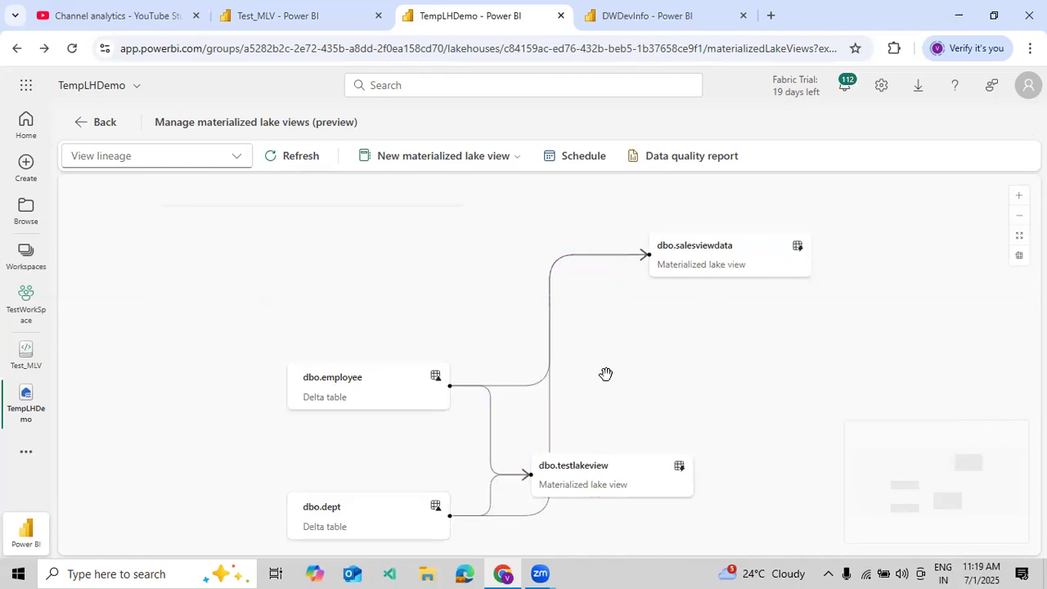
click(225, 163)
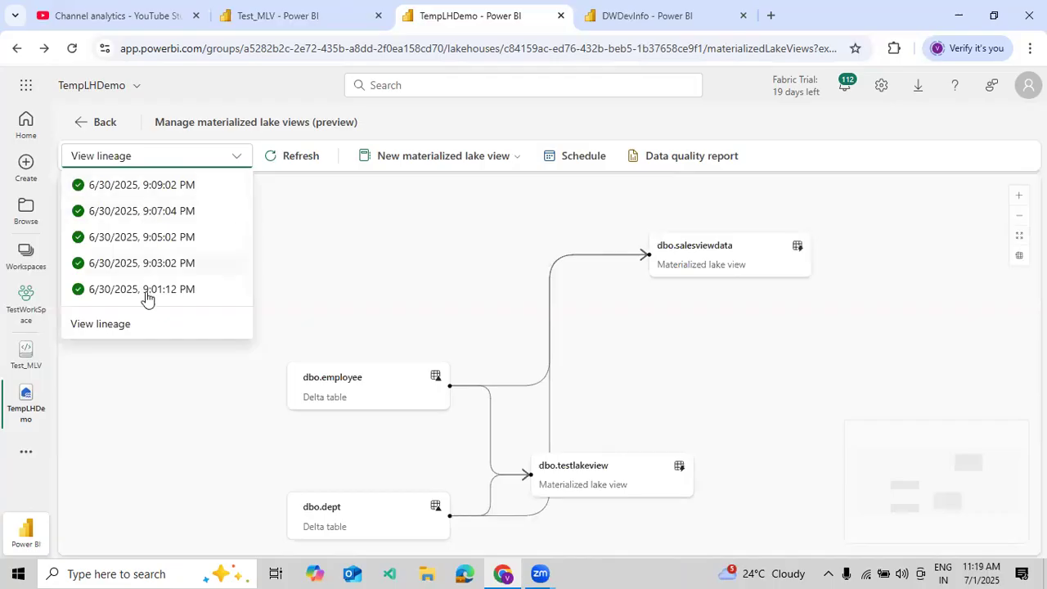
click(360, 226)
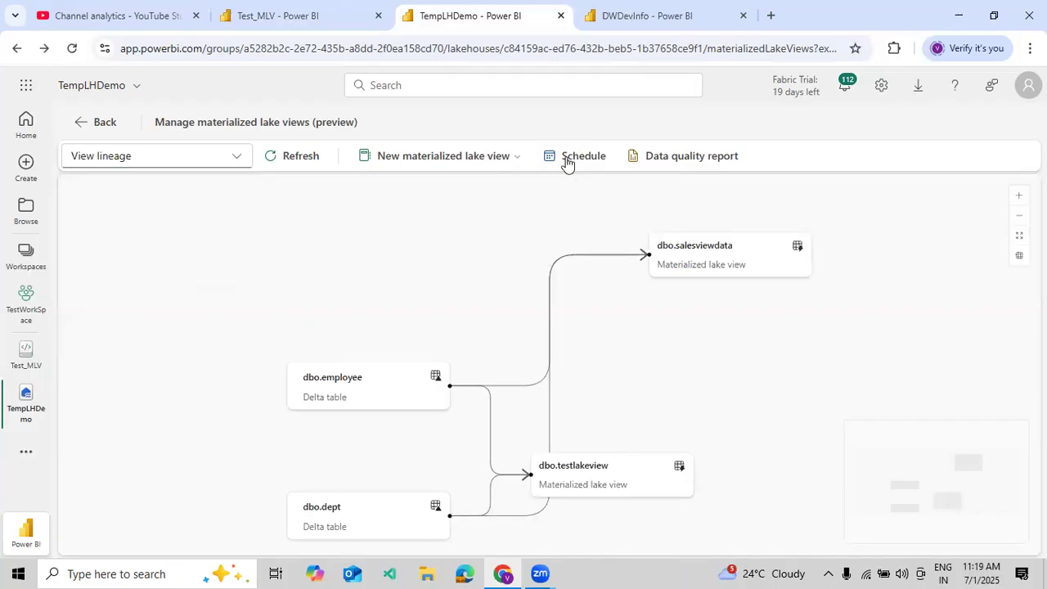
- Turn on the scheduled refresh of the lake views every 2 minutes and apply the schedule
click(568, 161)
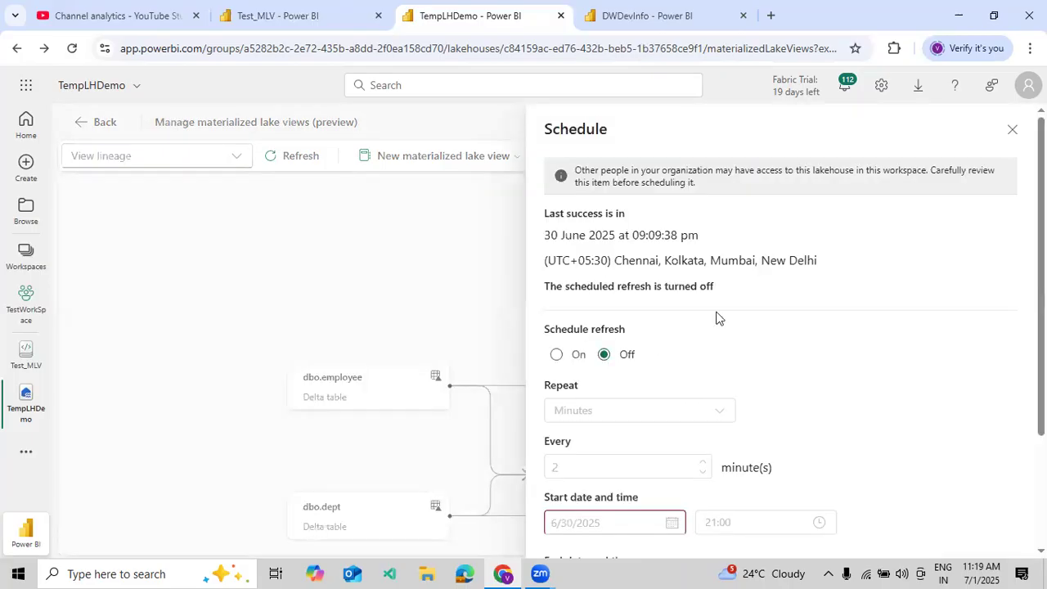
scroll(891, 382, down, 2)
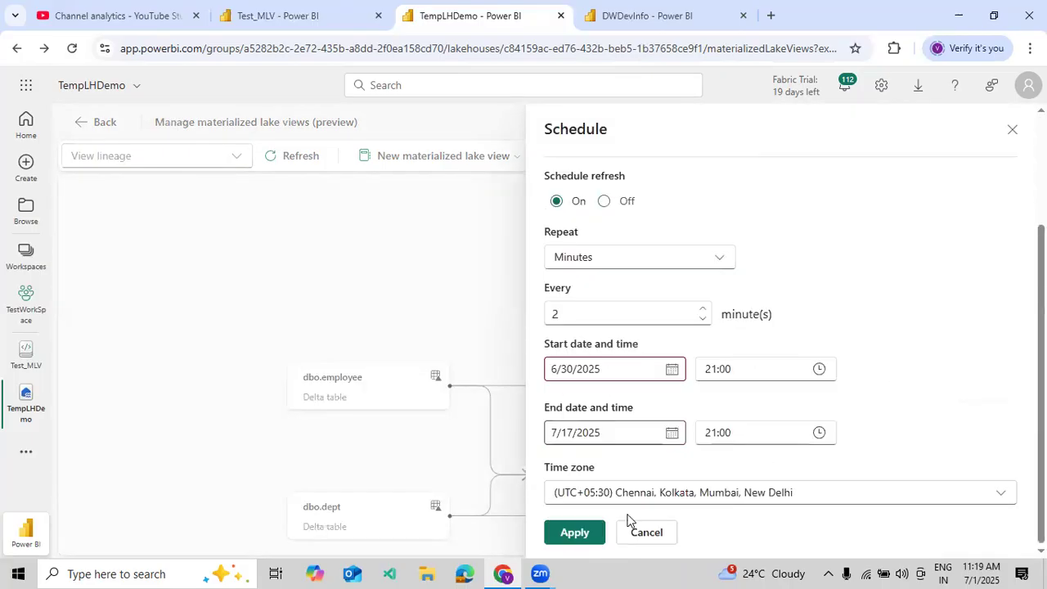
click(576, 533)
click(1013, 130)
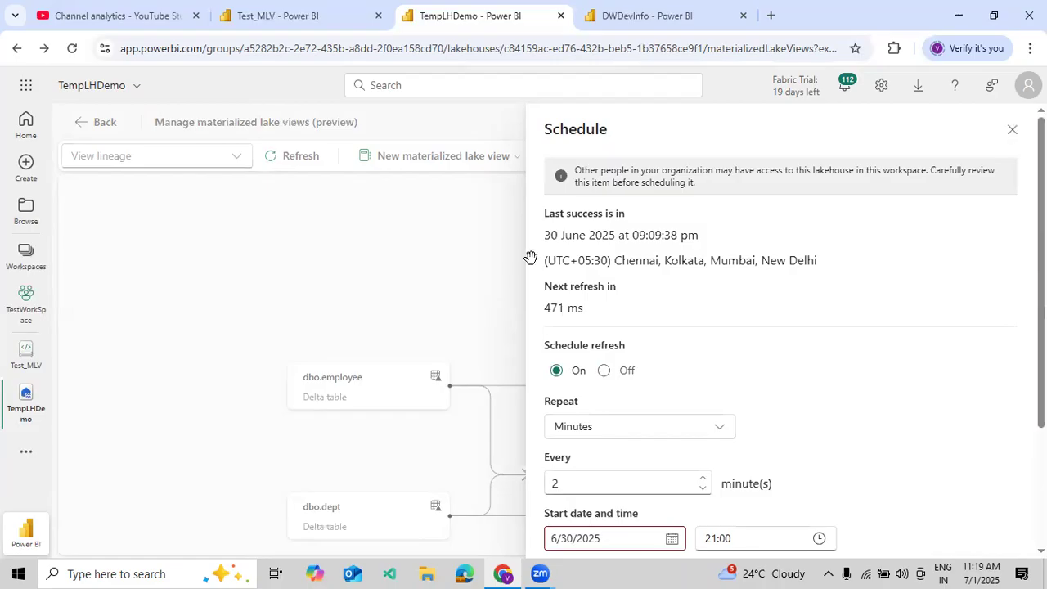
- Refresh the lineage page and check the run history for a newly scheduled run
click(238, 162)
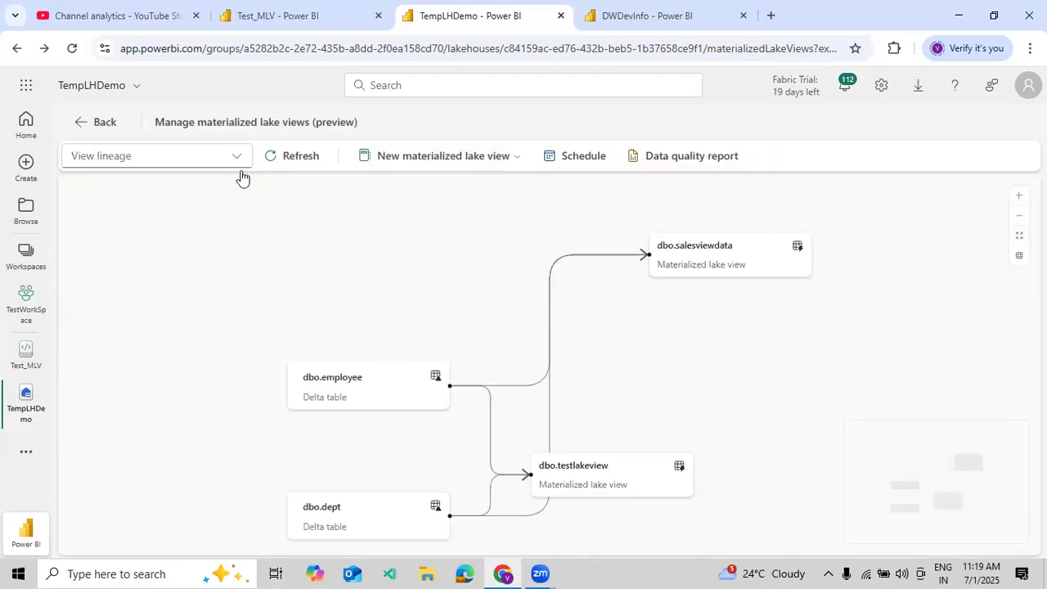
click(397, 275)
click(260, 157)
click(238, 162)
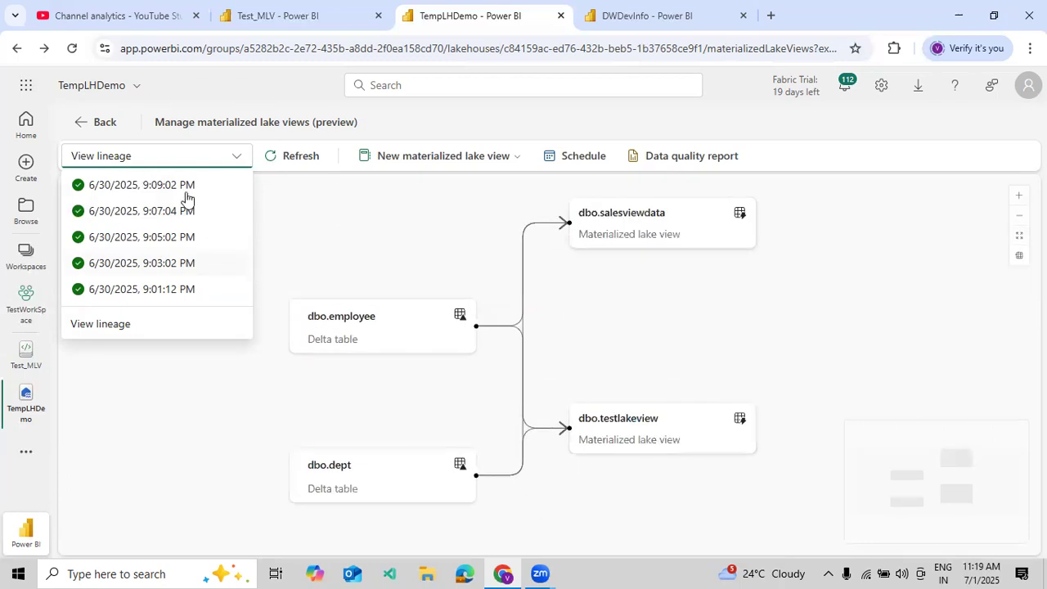
click(337, 233)
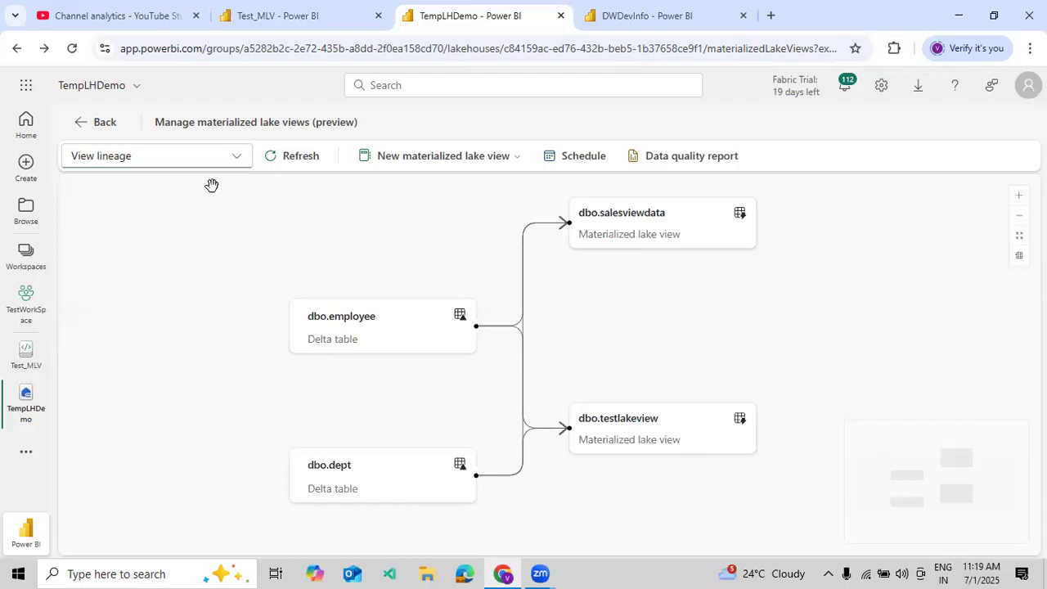
click(288, 163)
- Open the 6/30/2025, 9:09:02 PM run and review its activities by status, including completed and in progress
click(238, 160)
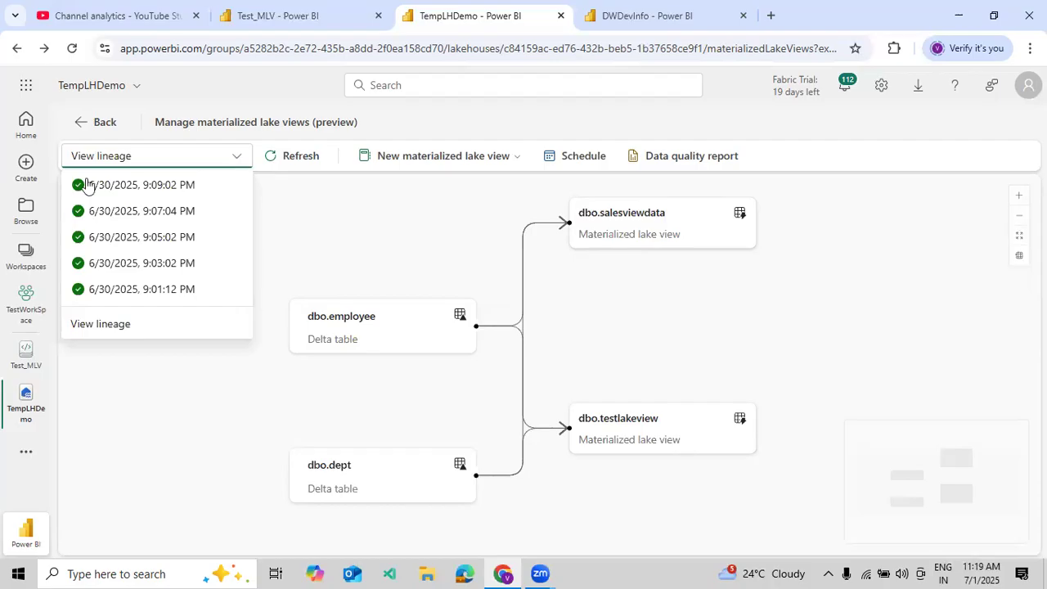
click(184, 185)
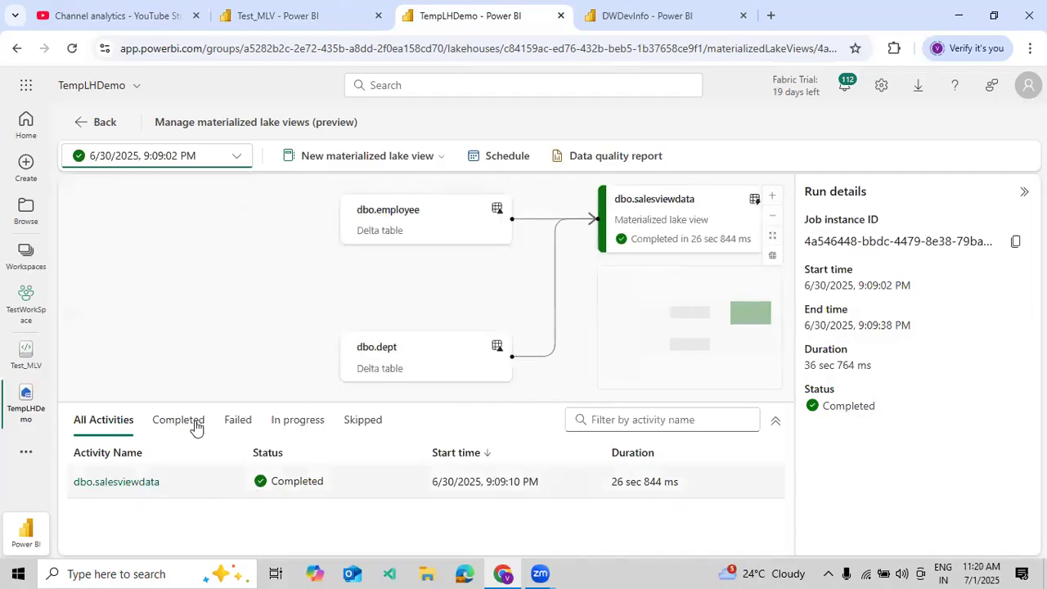
click(196, 427)
click(312, 425)
click(178, 427)
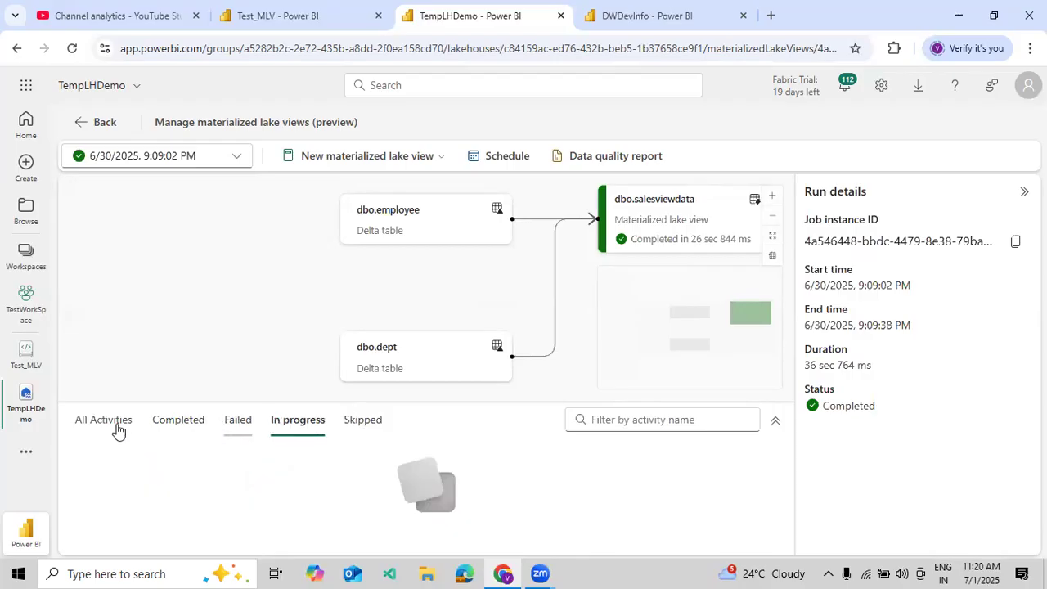
click(90, 429)
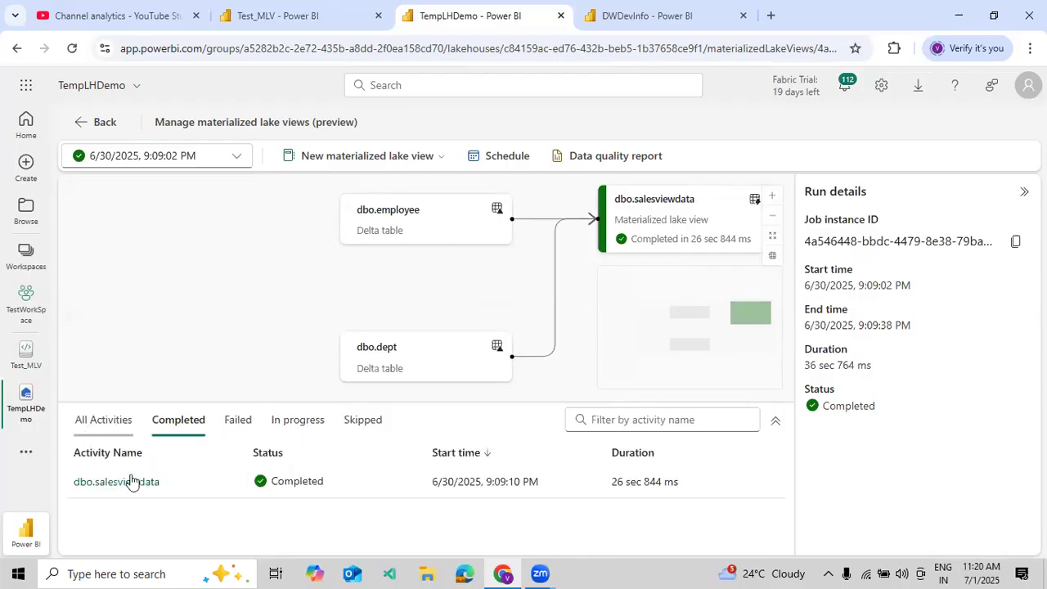
- Show the details of the 7/1/2025, 11:20:02 AM scheduled run
click(197, 162)
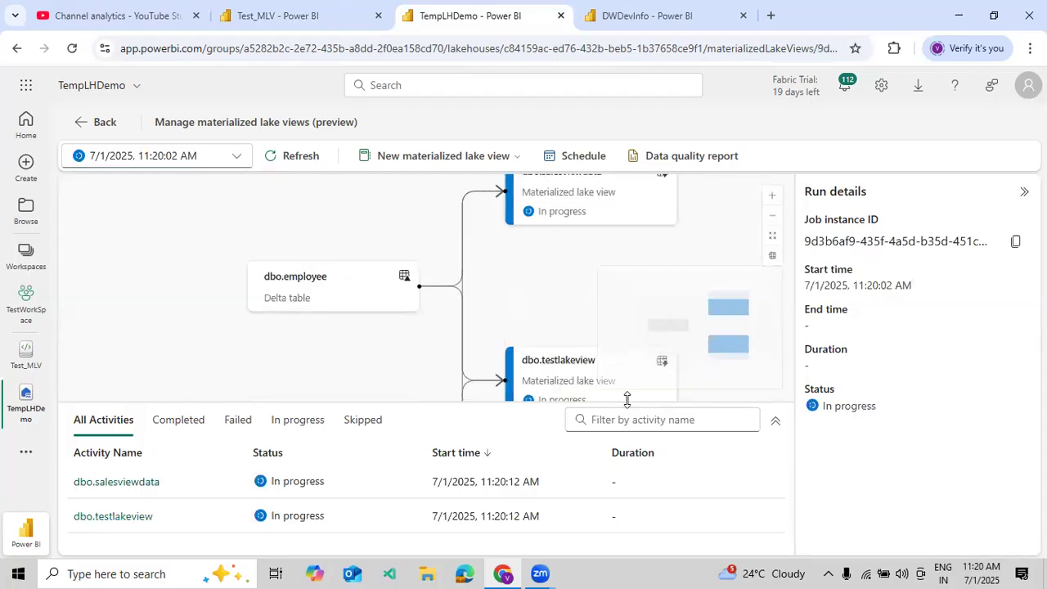
- Hide the run details and examine the progress of both lake views in the lineage graph
click(781, 420)
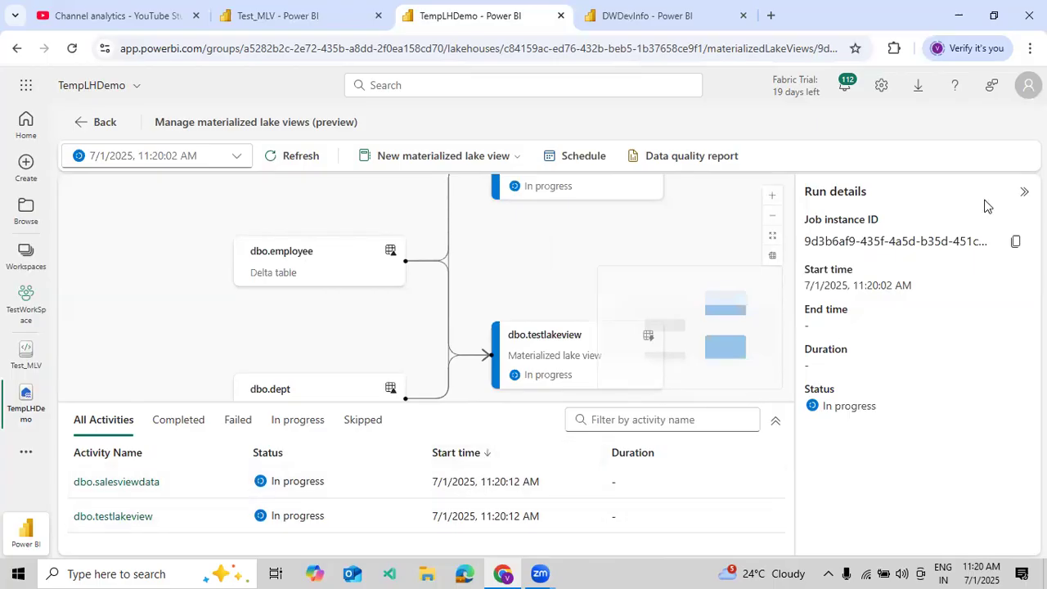
click(1022, 196)
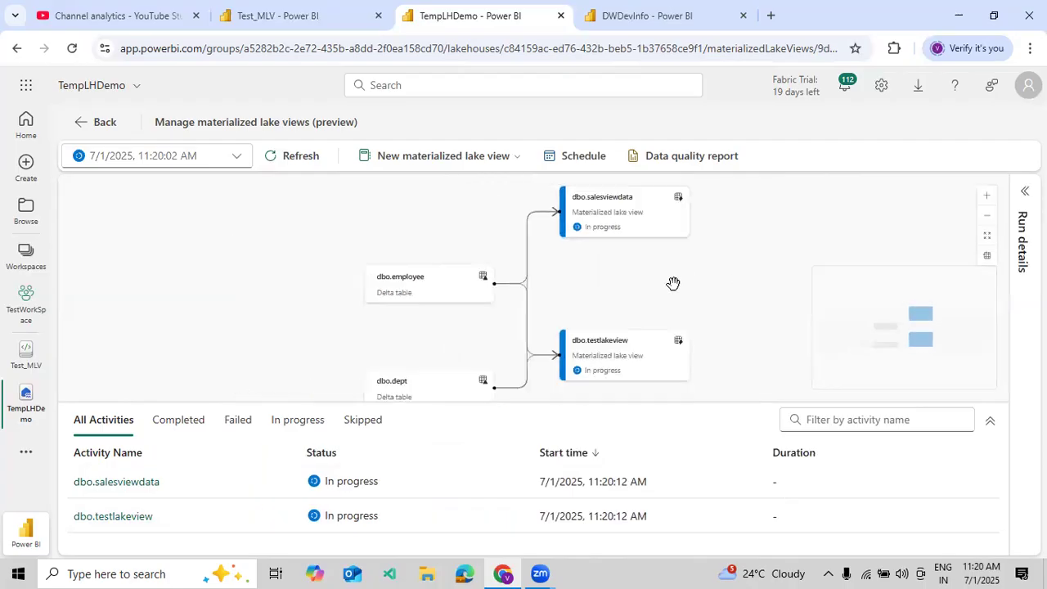
scroll(669, 278, up, 2)
scroll(668, 275, down, 1)
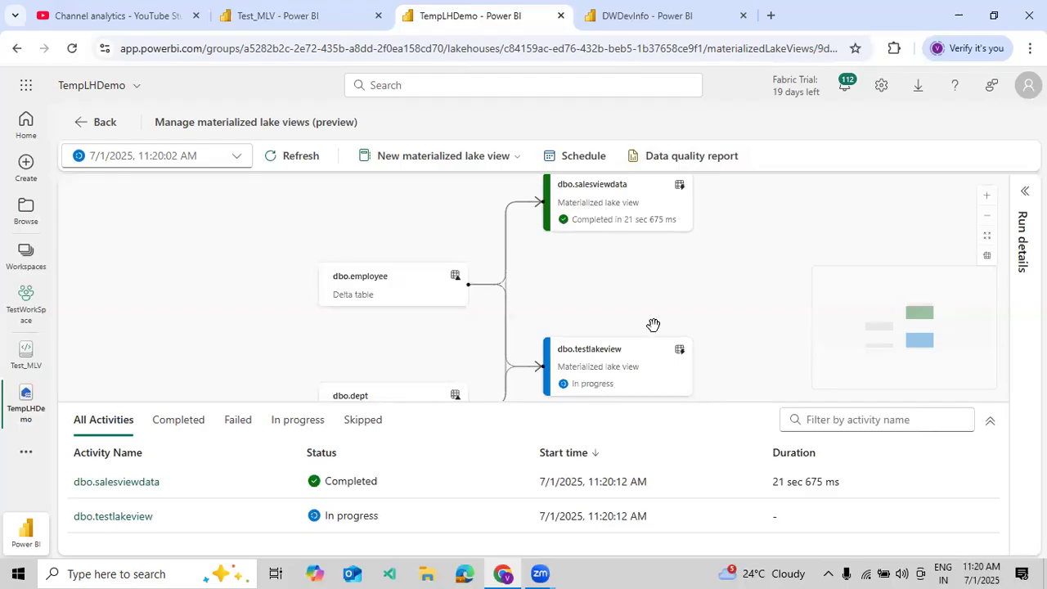
- Review the 7/1/2025, 11:20:02 AM run's completed, in-progress, failed and full activity lists, and refresh the run status
click(195, 432)
click(274, 432)
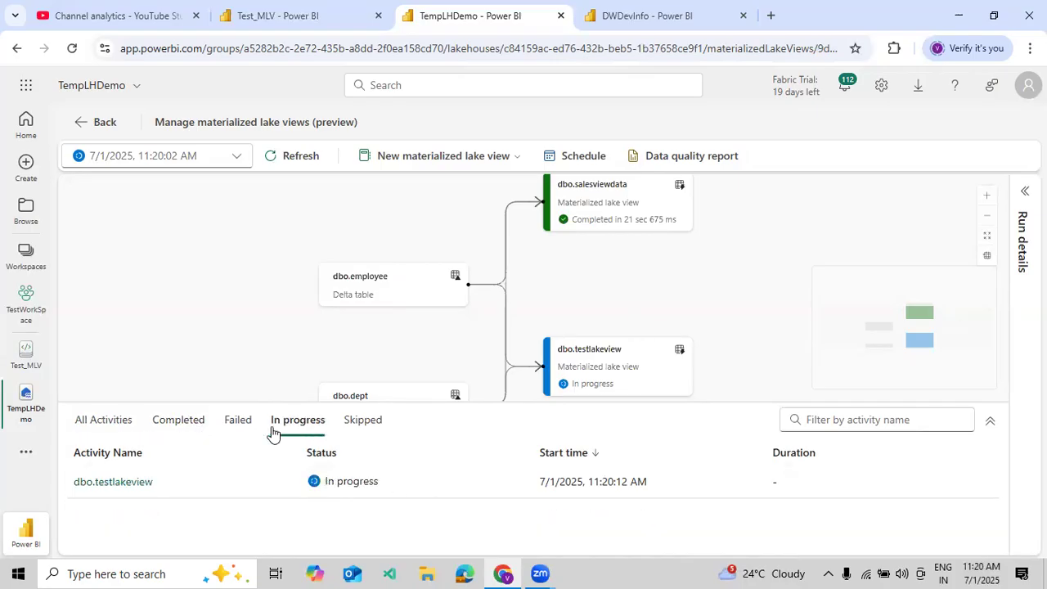
click(242, 435)
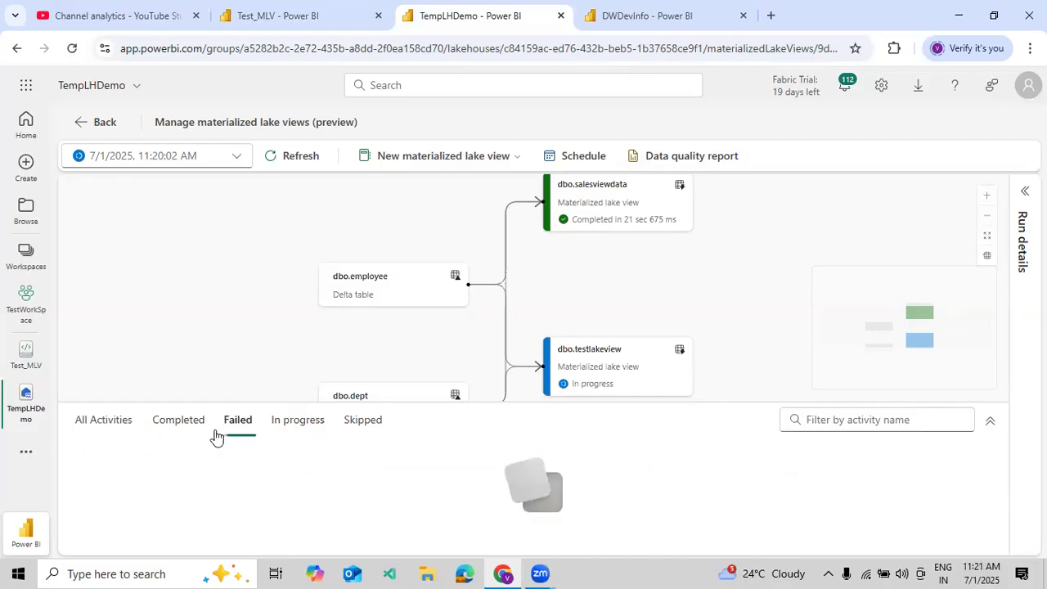
click(179, 435)
click(104, 437)
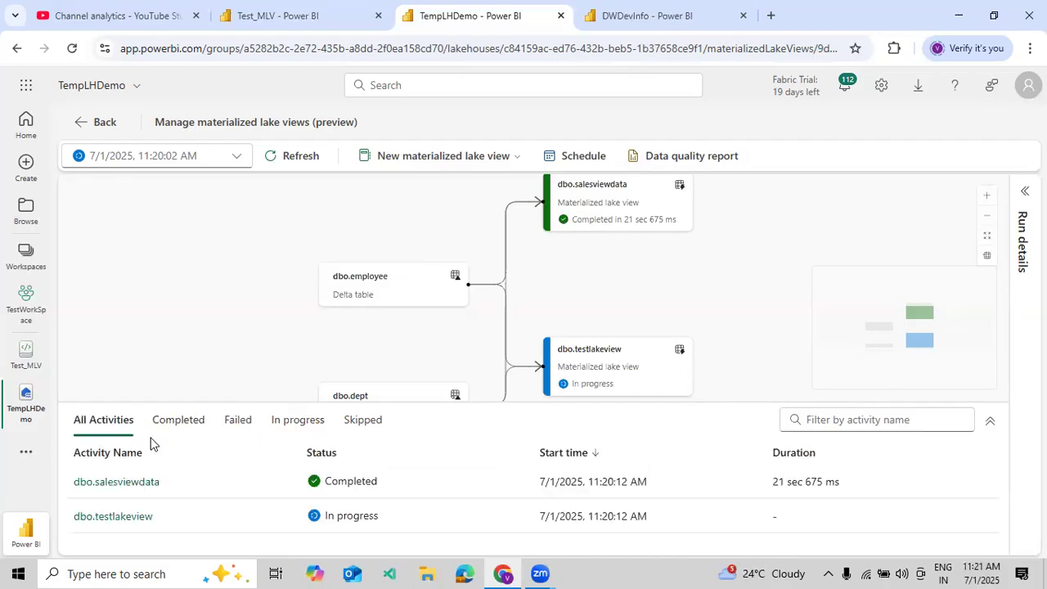
click(282, 157)
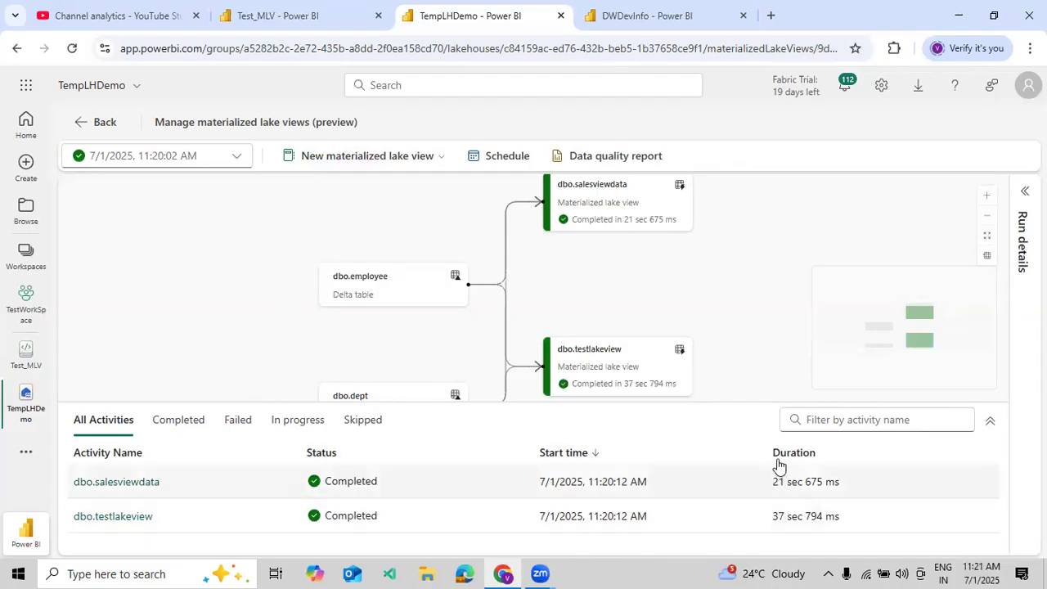
- Show the details of the dbo.testlakeview activity and examine its start time, end time and duration
click(233, 155)
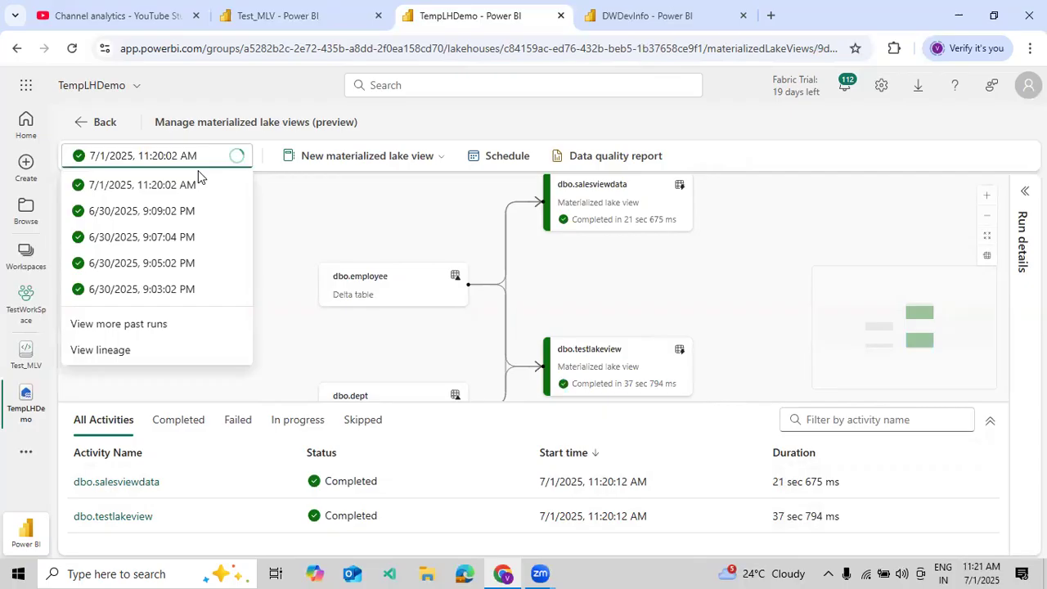
click(131, 518)
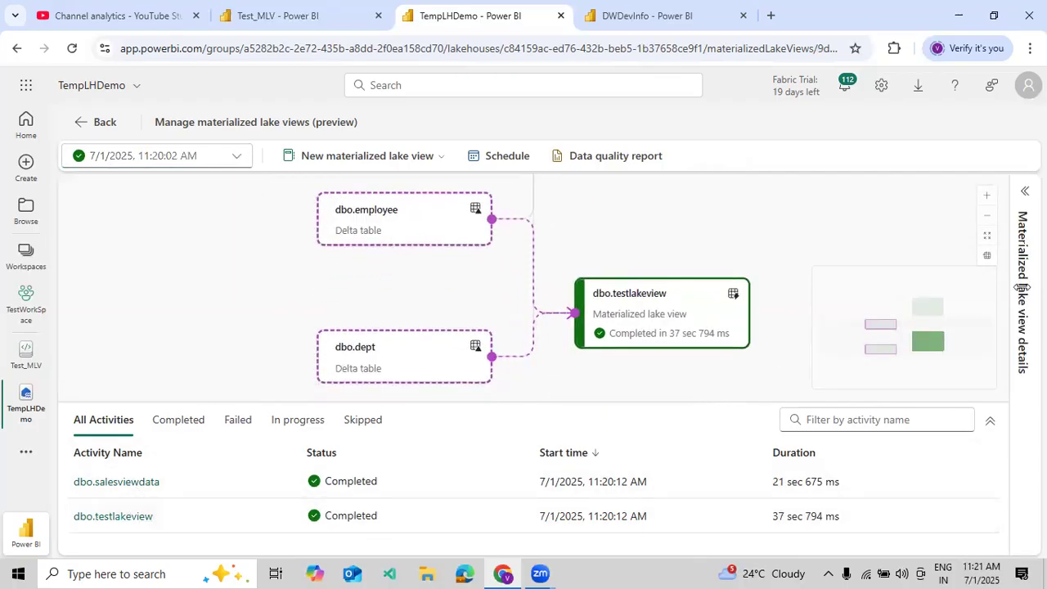
click(1024, 191)
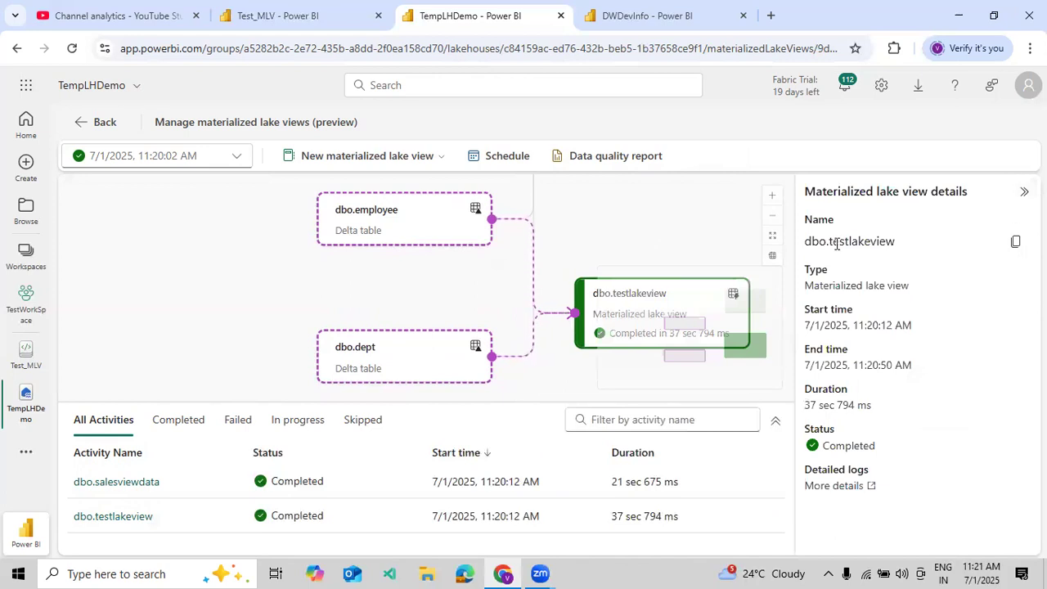
drag(820, 279, 865, 327)
drag(851, 365, 873, 365)
drag(822, 405, 843, 405)
- Compare the dbo.salesviewdata and dbo.testlakeview activity details, return to the overall run details and collapse them
click(144, 487)
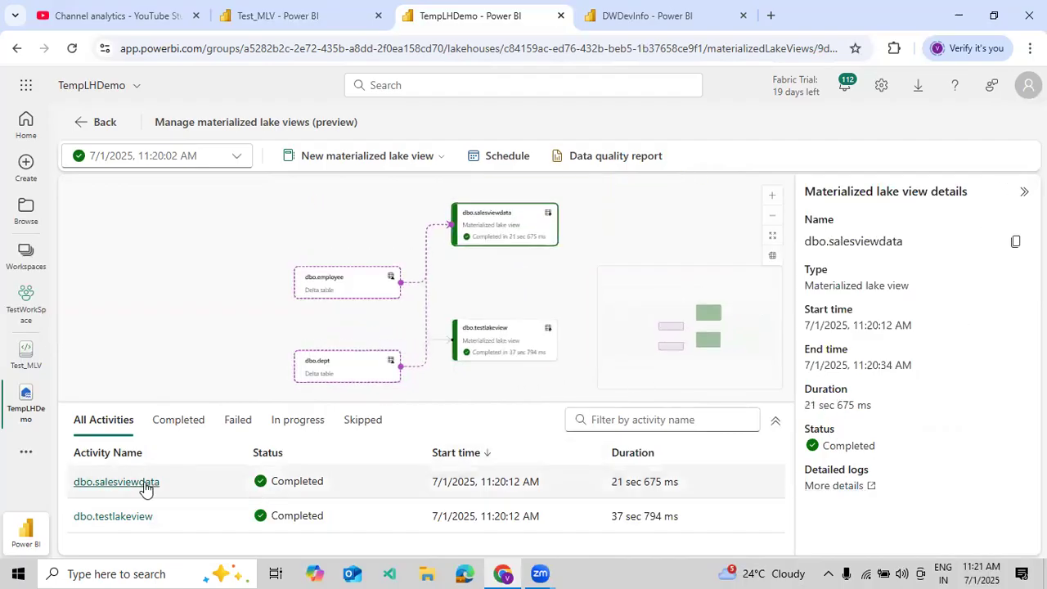
click(141, 516)
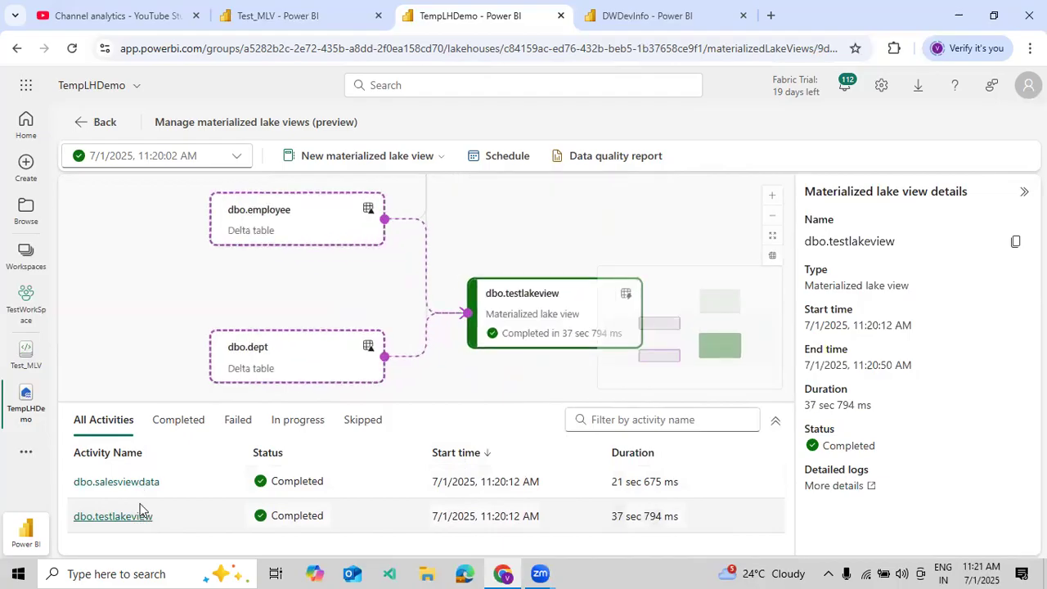
click(141, 489)
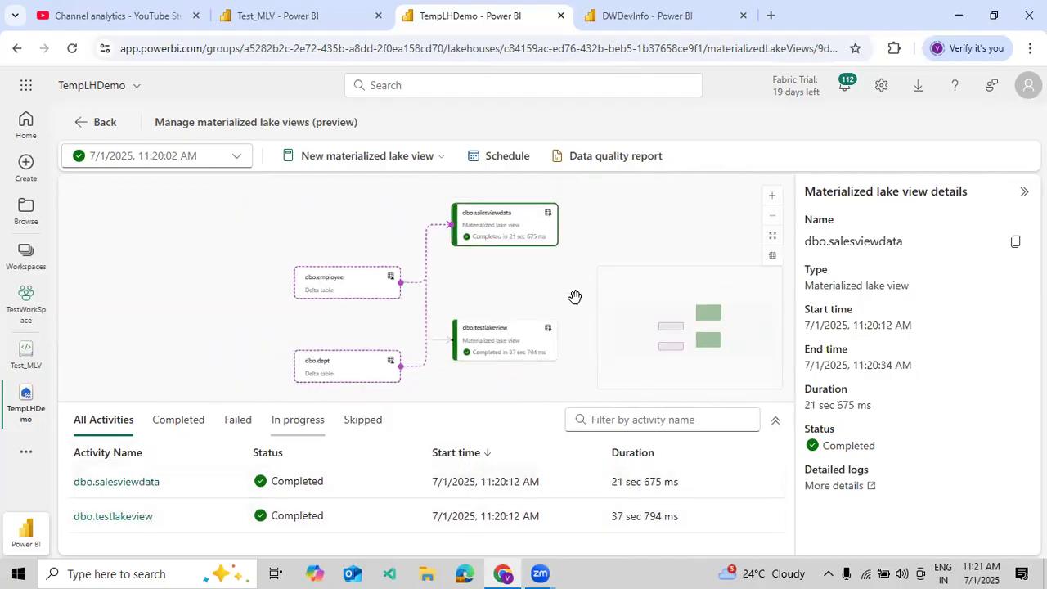
click(603, 262)
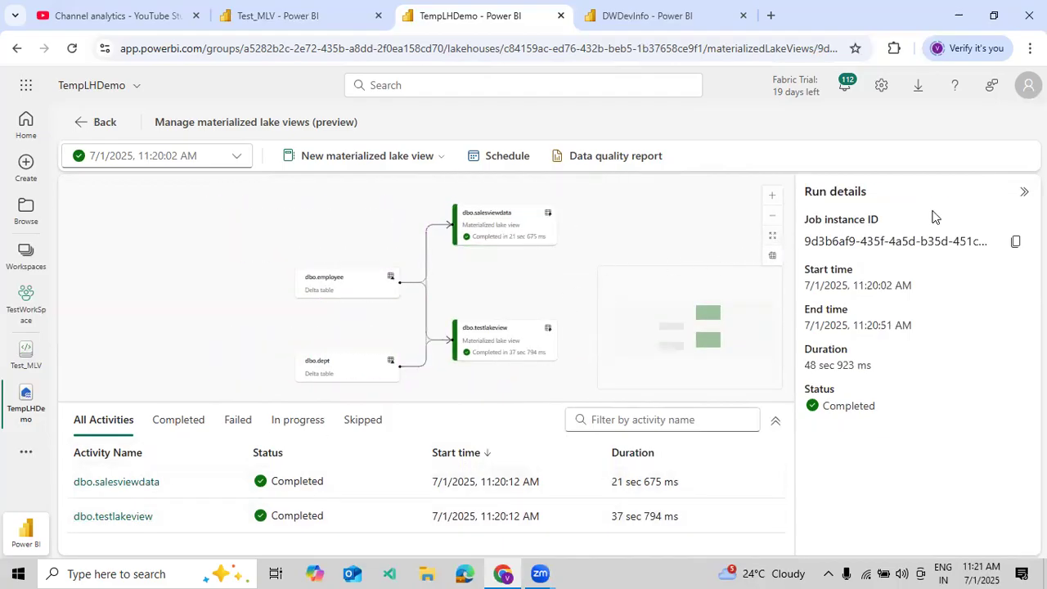
click(1023, 191)
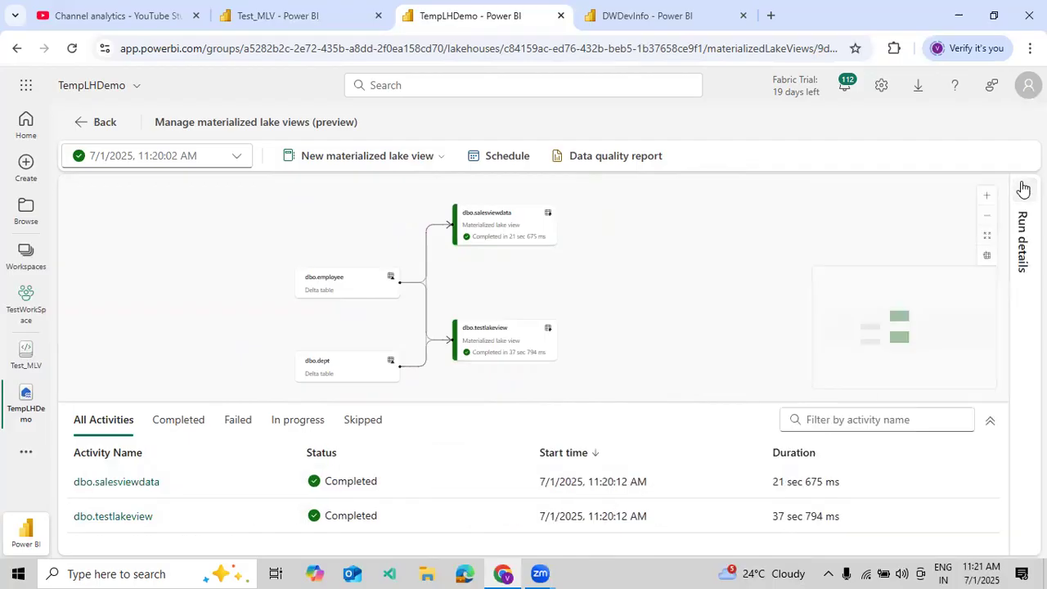
- Check the run history, view the extended list of past runs and close it
click(214, 162)
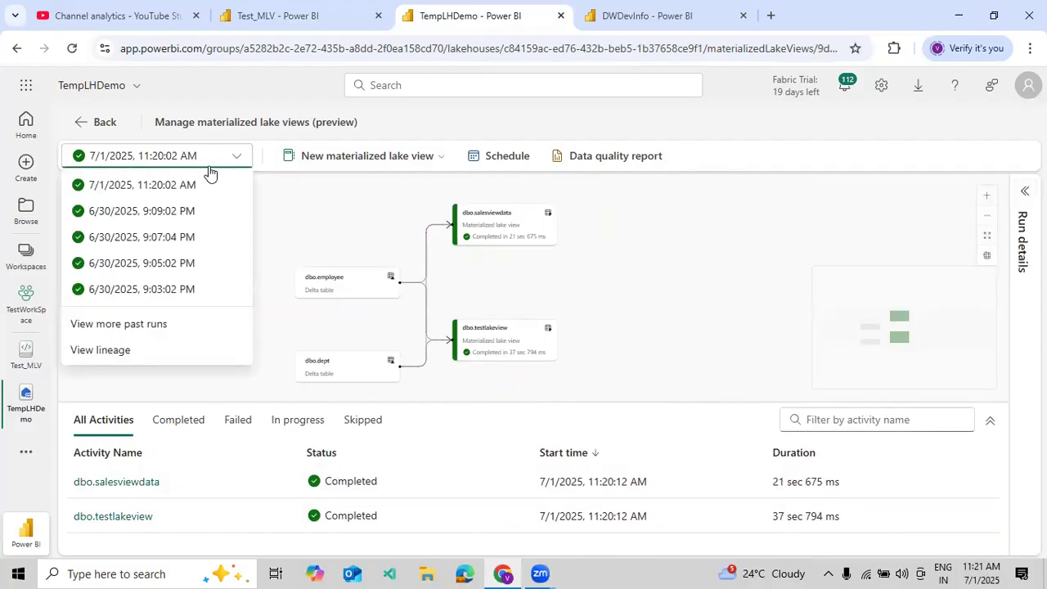
click(263, 259)
click(232, 158)
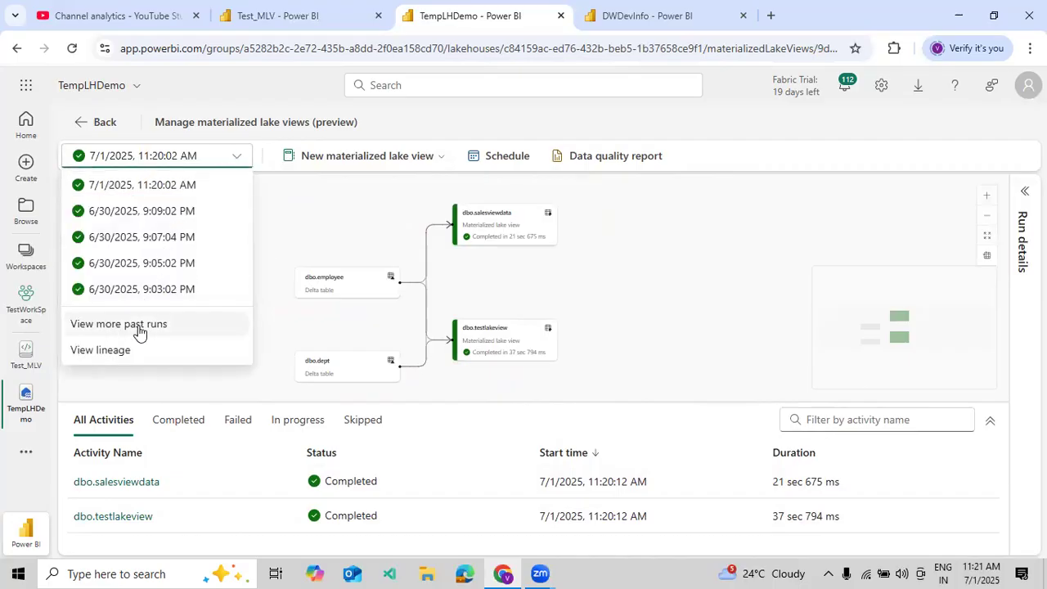
click(139, 327)
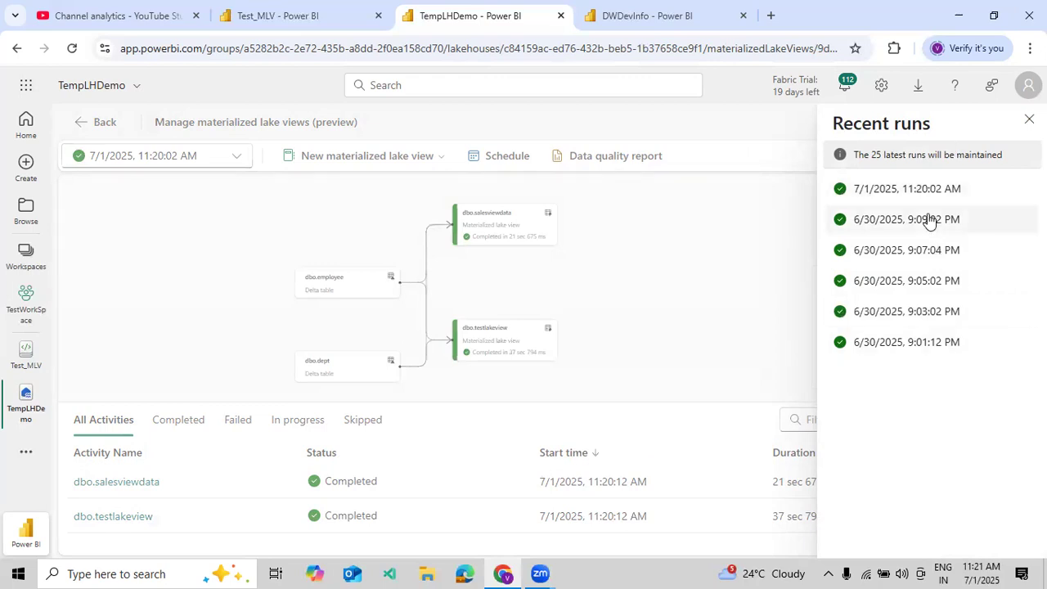
click(1029, 120)
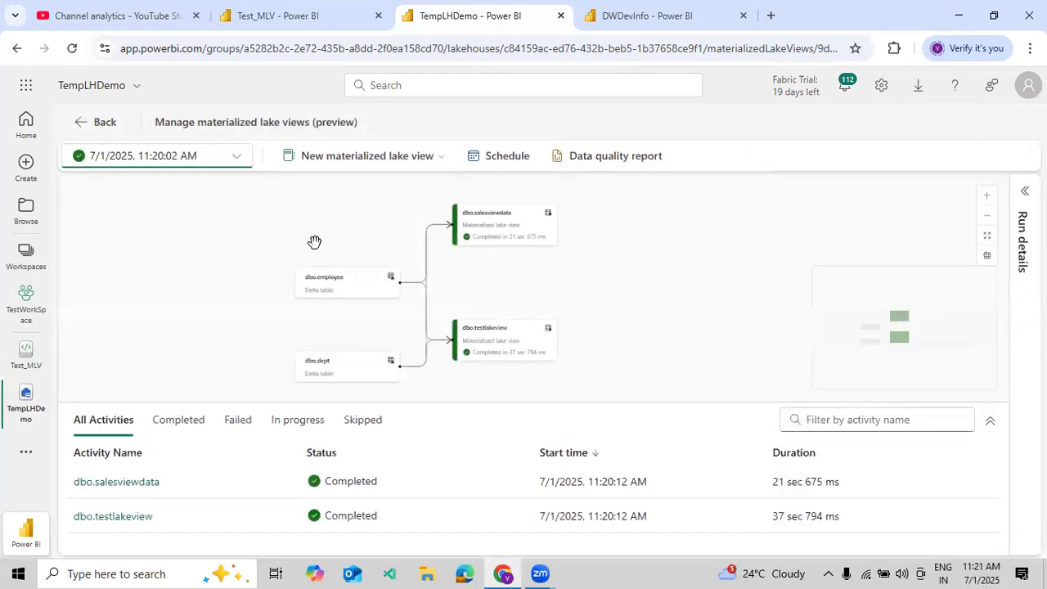
- Switch to the lineage view, refresh it and check the run history for the next scheduled run
click(215, 157)
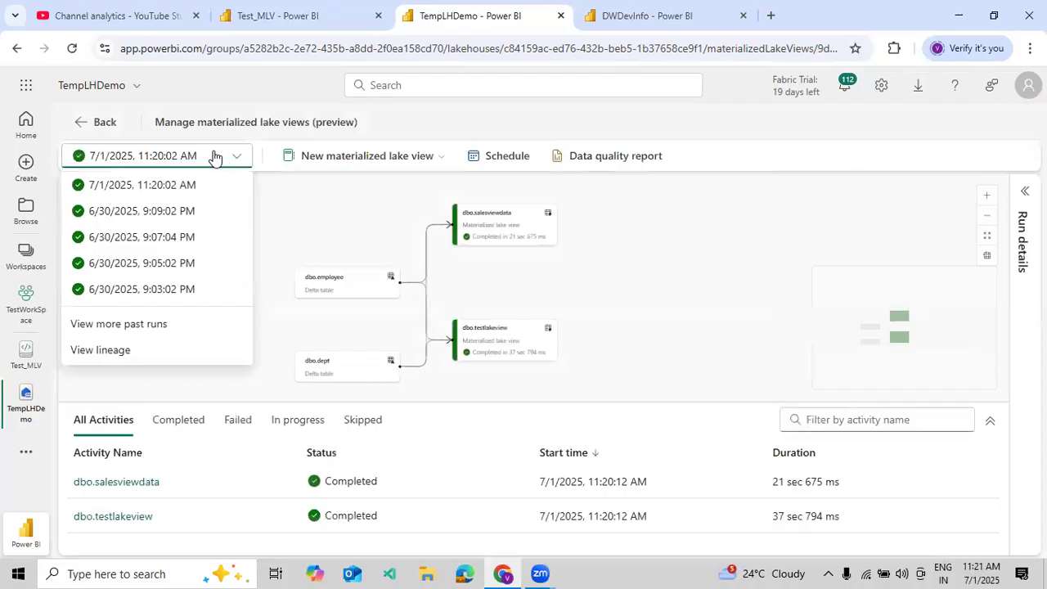
click(118, 350)
click(287, 156)
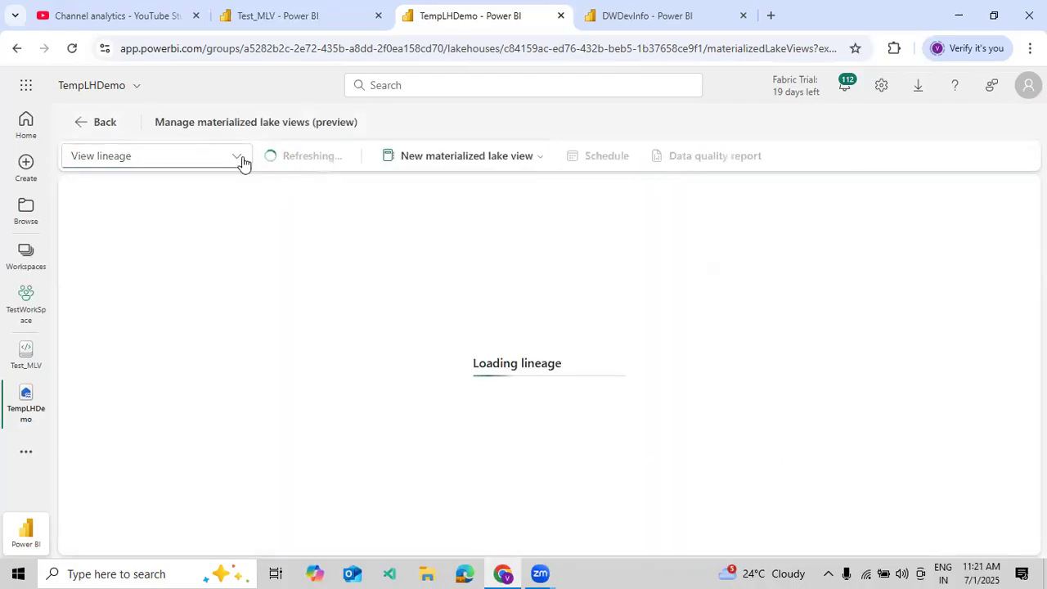
click(236, 156)
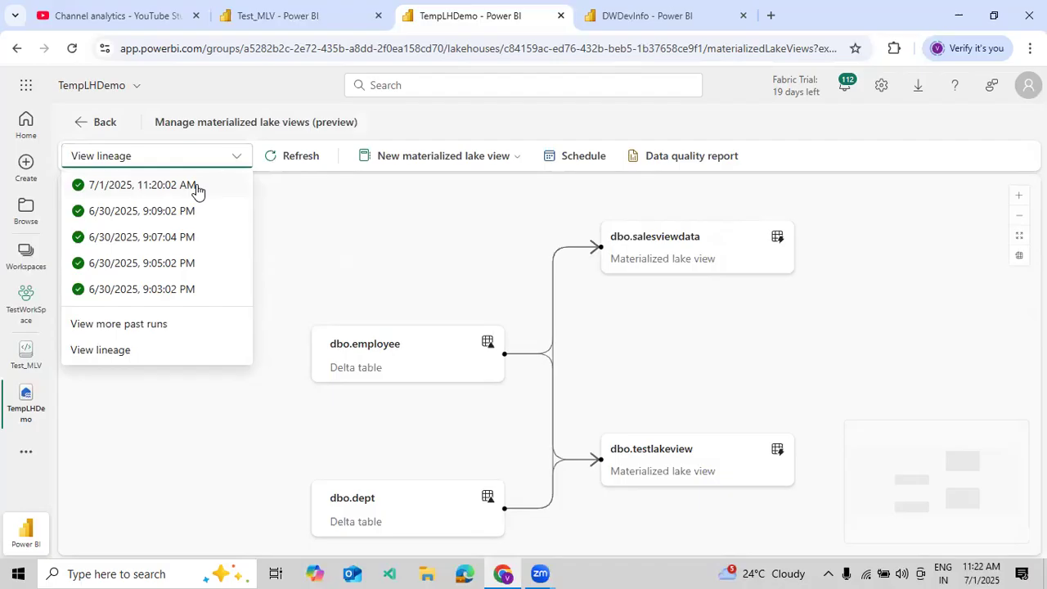
click(296, 156)
click(235, 160)
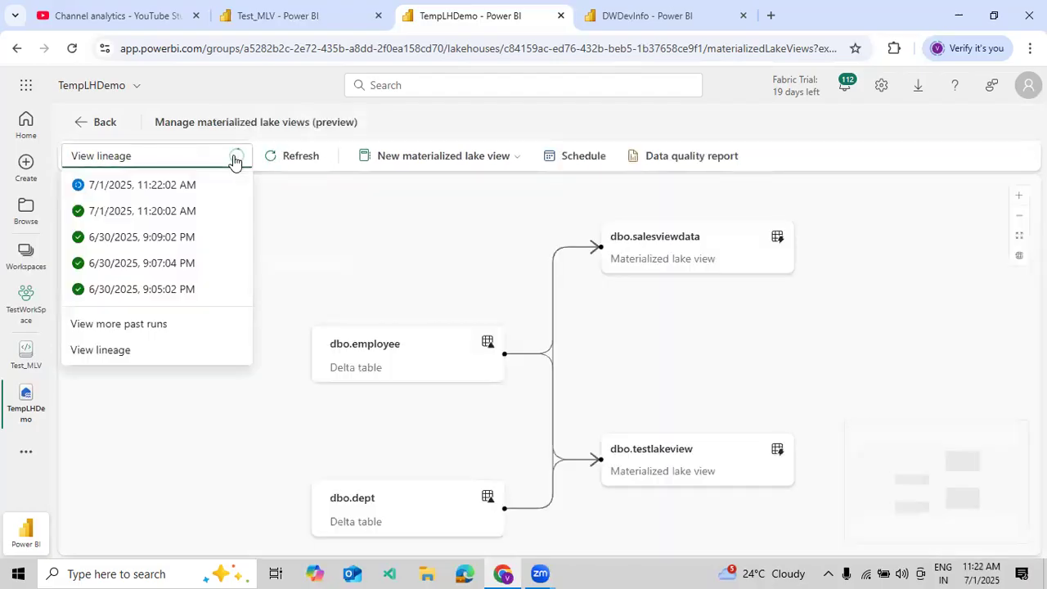
- Open the 7/1/2025, 11:22:02 AM run, refresh it and review its in-progress, completed, failed and skipped activities
click(136, 183)
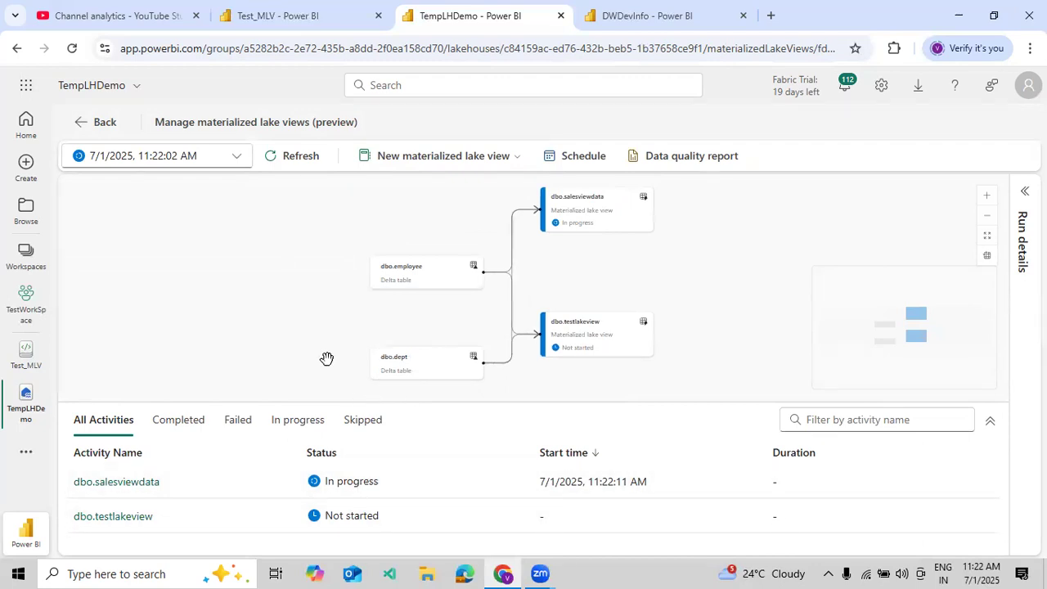
click(314, 166)
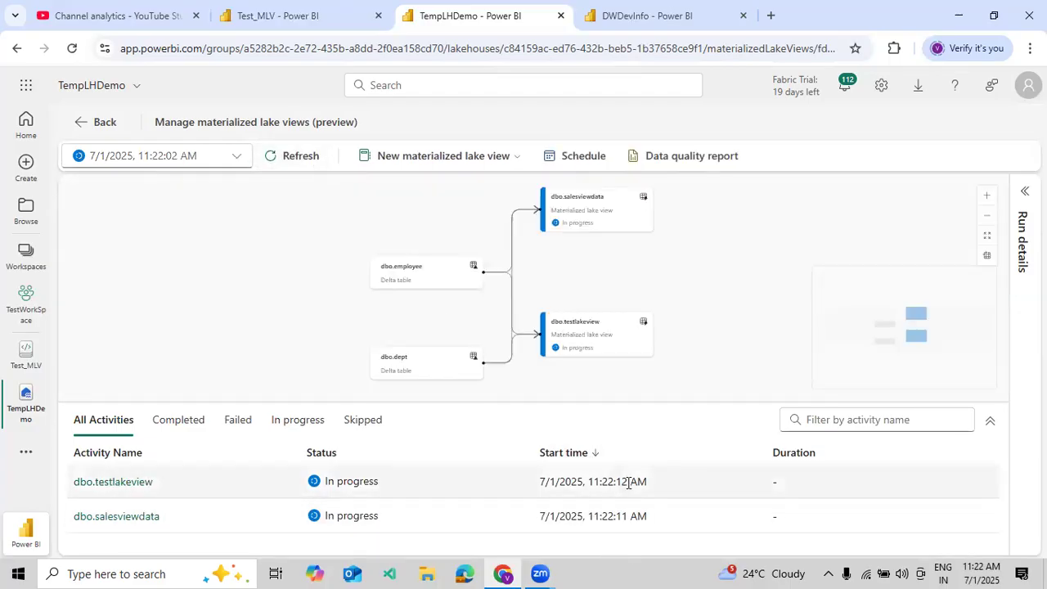
click(278, 423)
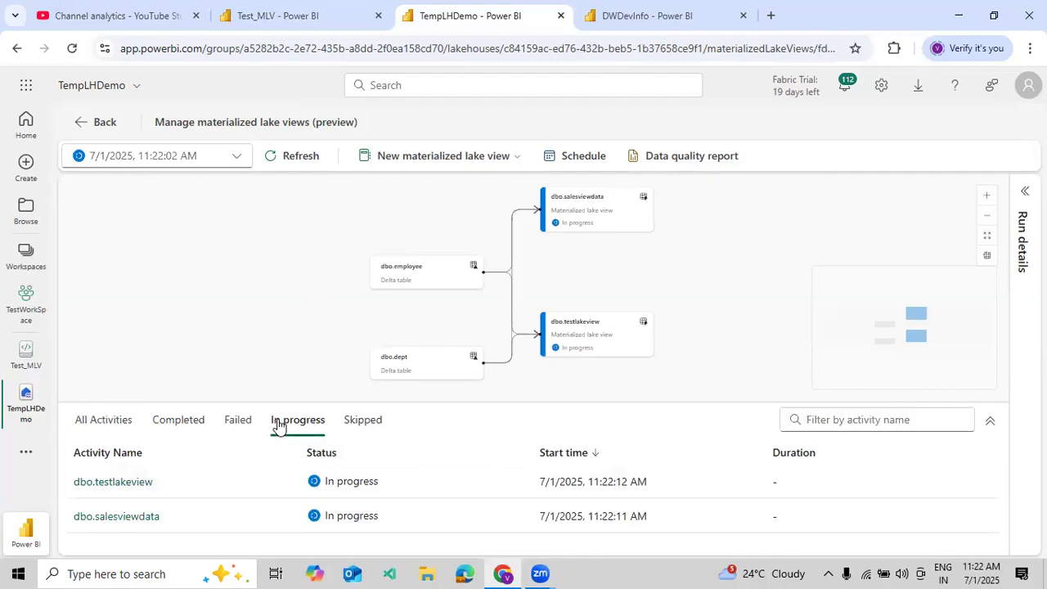
click(195, 430)
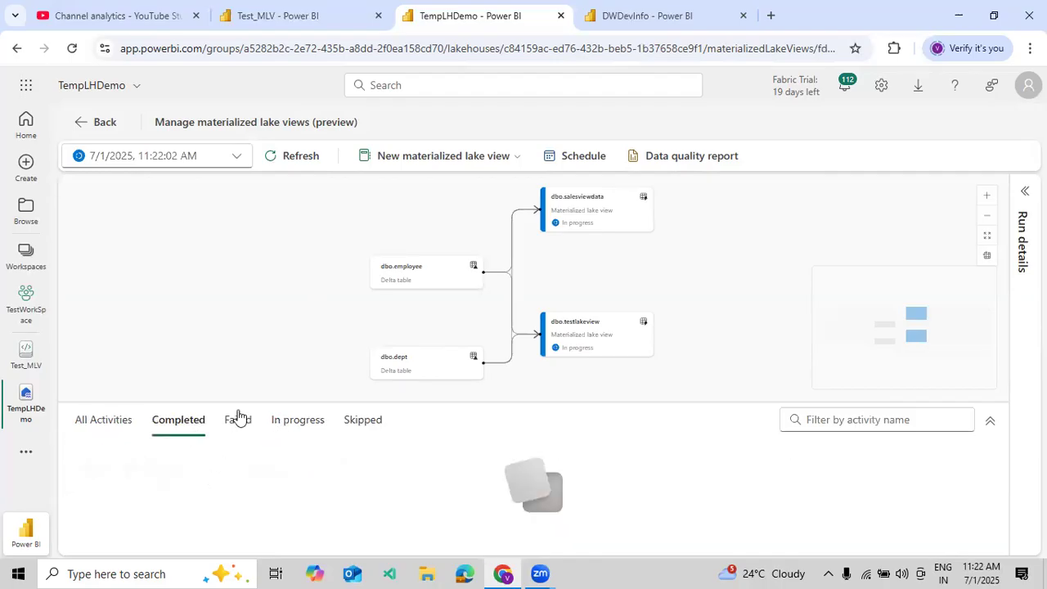
click(237, 424)
click(361, 423)
click(302, 431)
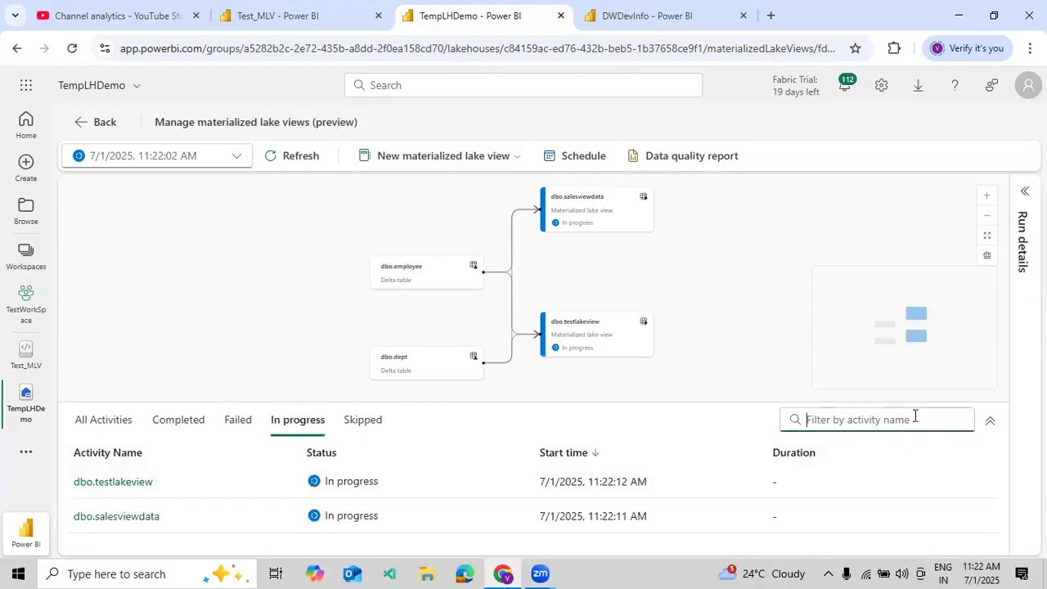
- Check the 7/1/2025, 11:22:02 AM run's details, collapse them and list its completed activities
click(1024, 191)
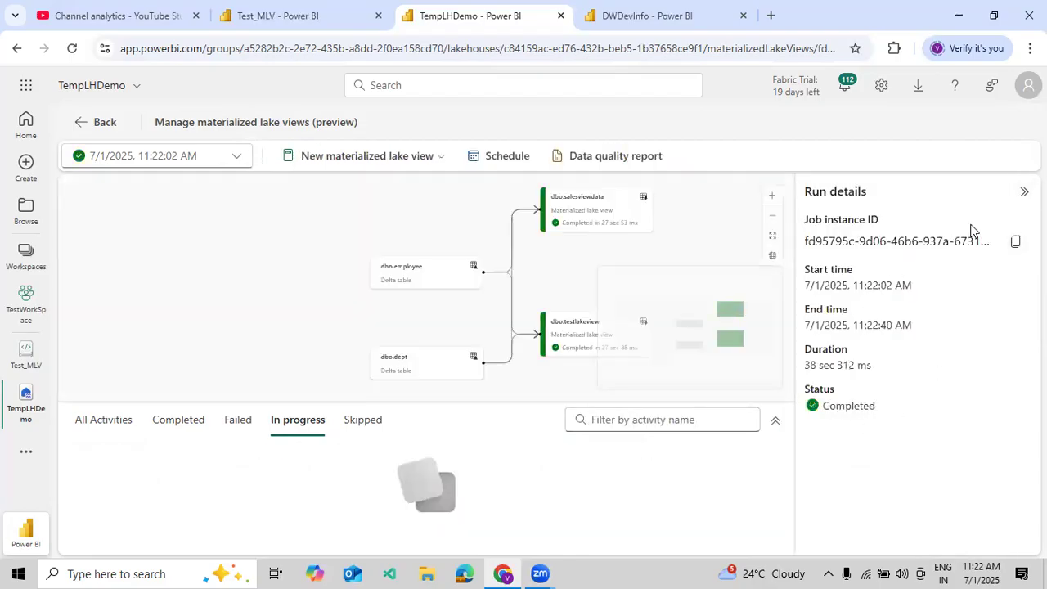
click(1017, 194)
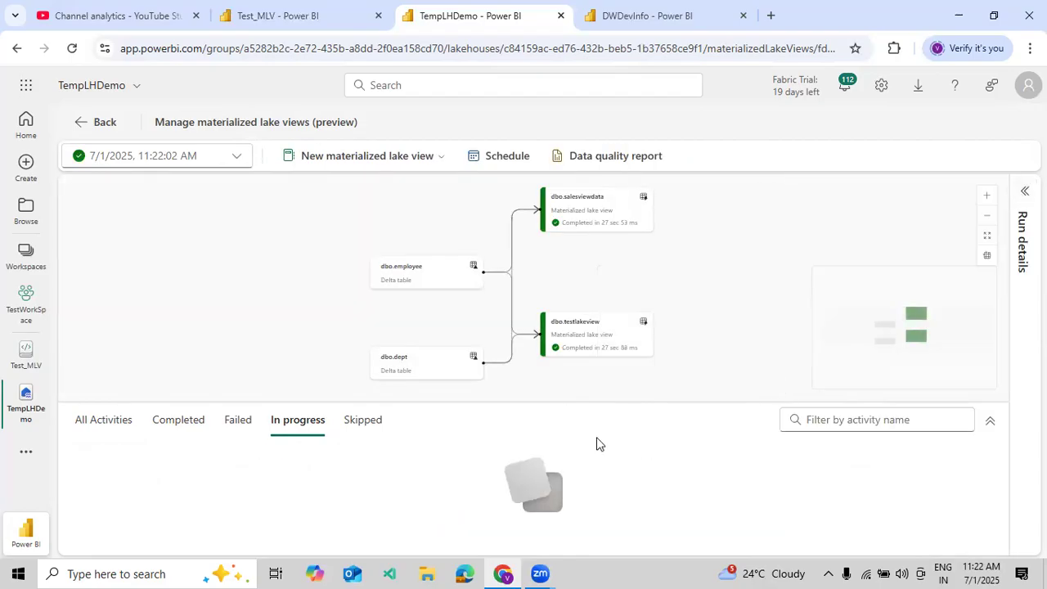
click(202, 428)
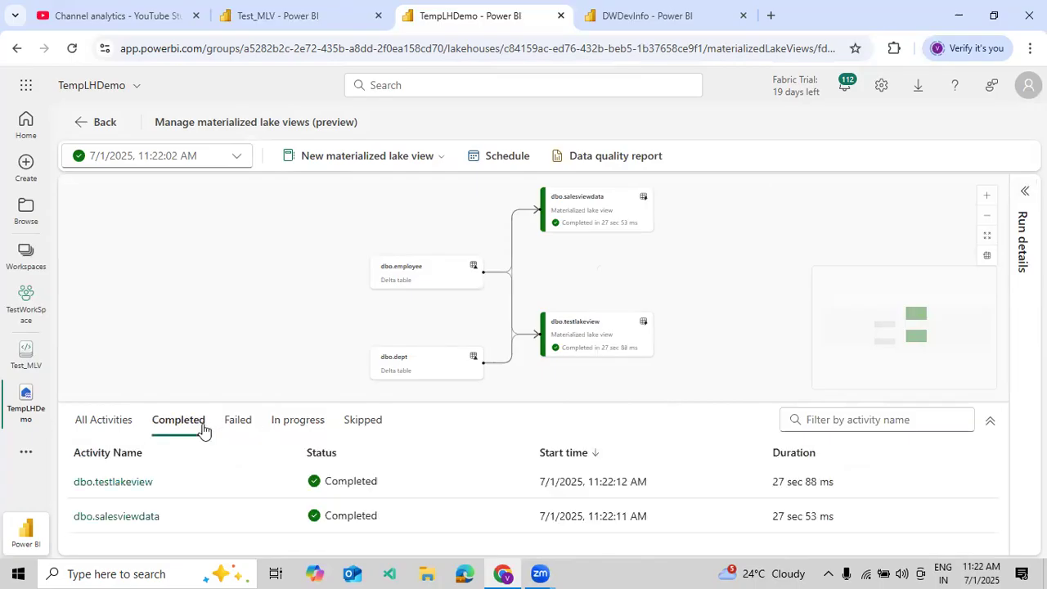
- Return from the run to the lineage view, then review the extended list of recent runs and close it
click(199, 157)
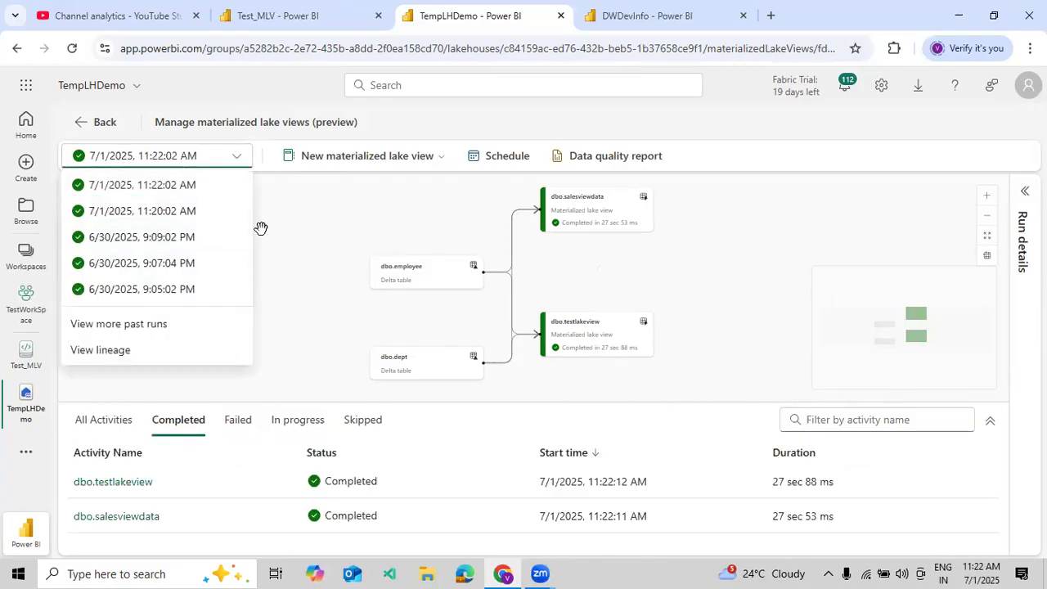
click(171, 357)
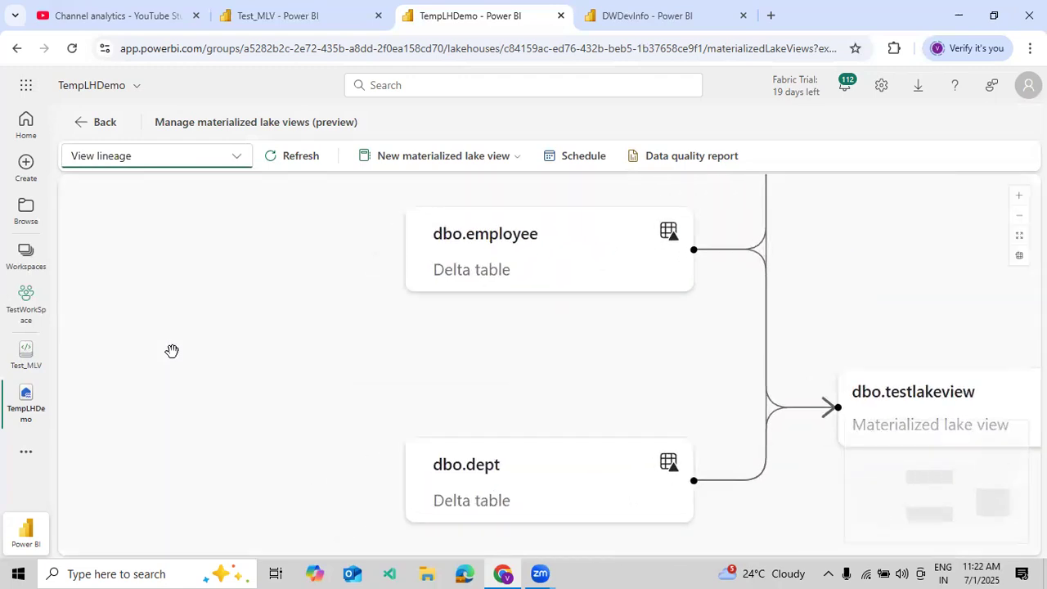
click(187, 161)
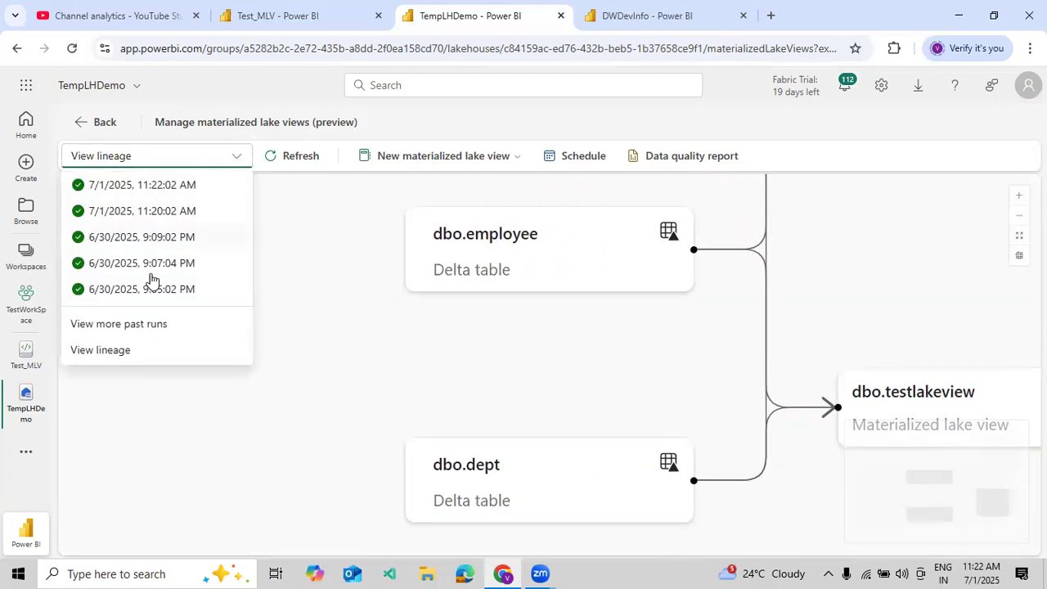
click(131, 324)
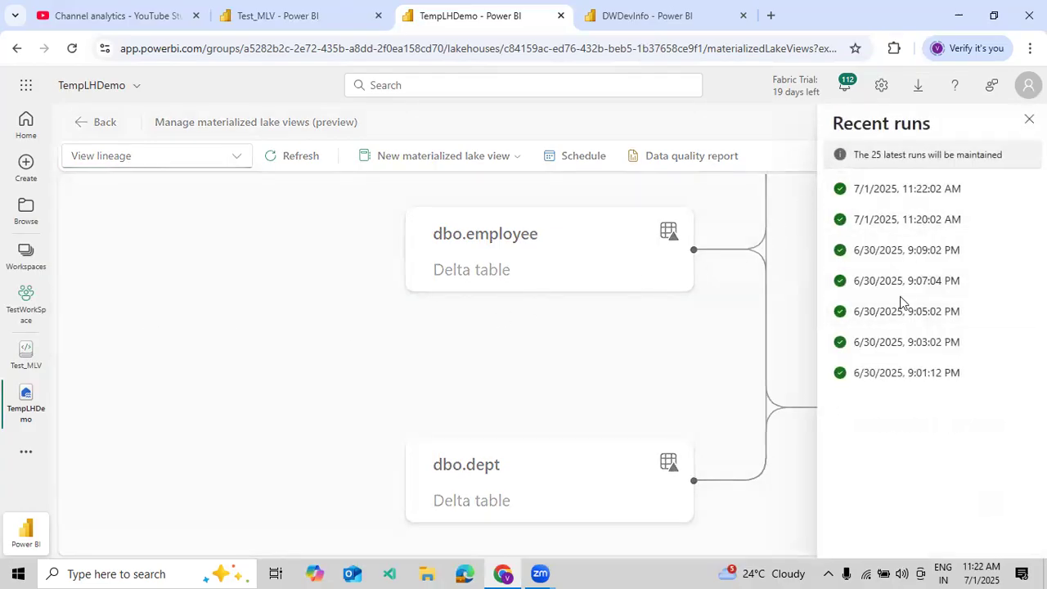
click(1029, 118)
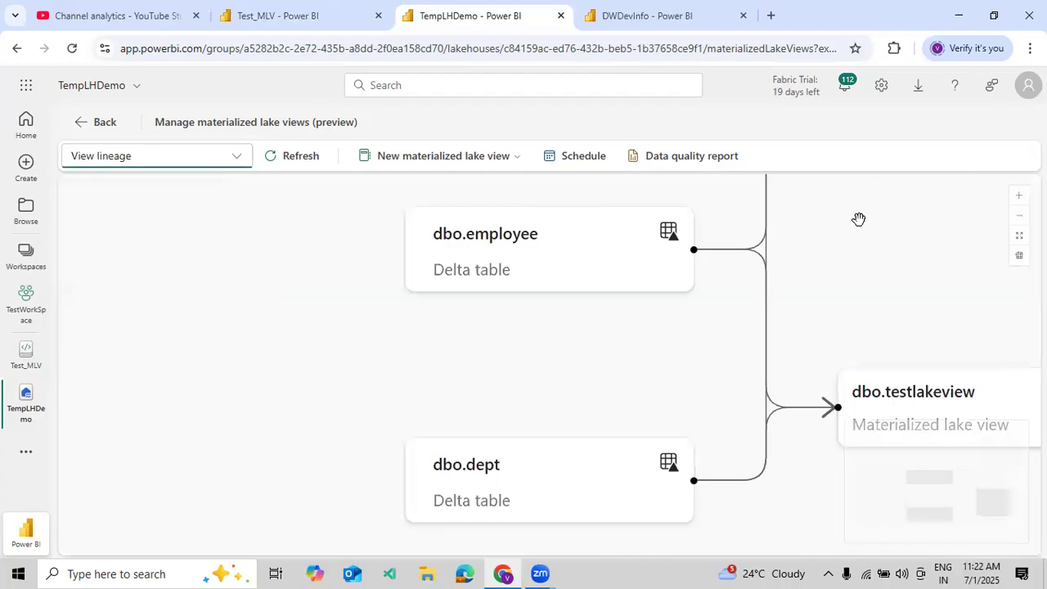